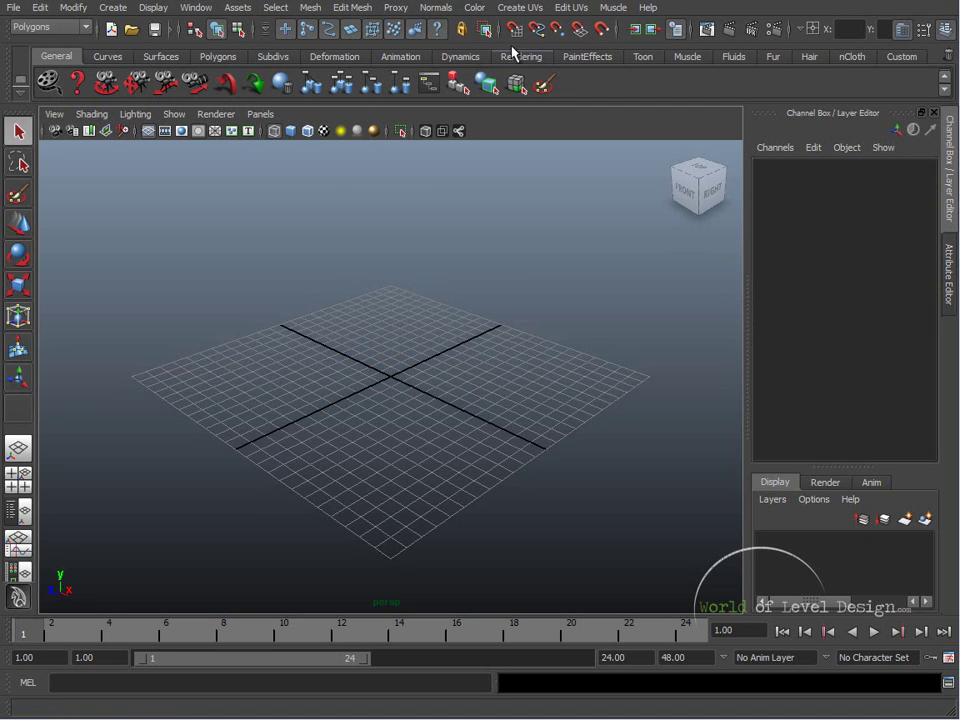
Browse the main menus and cycle menu sets through Animation and Dynamics, back to Polygons.
{"action": "left_click", "coordinate": [205, 9]}
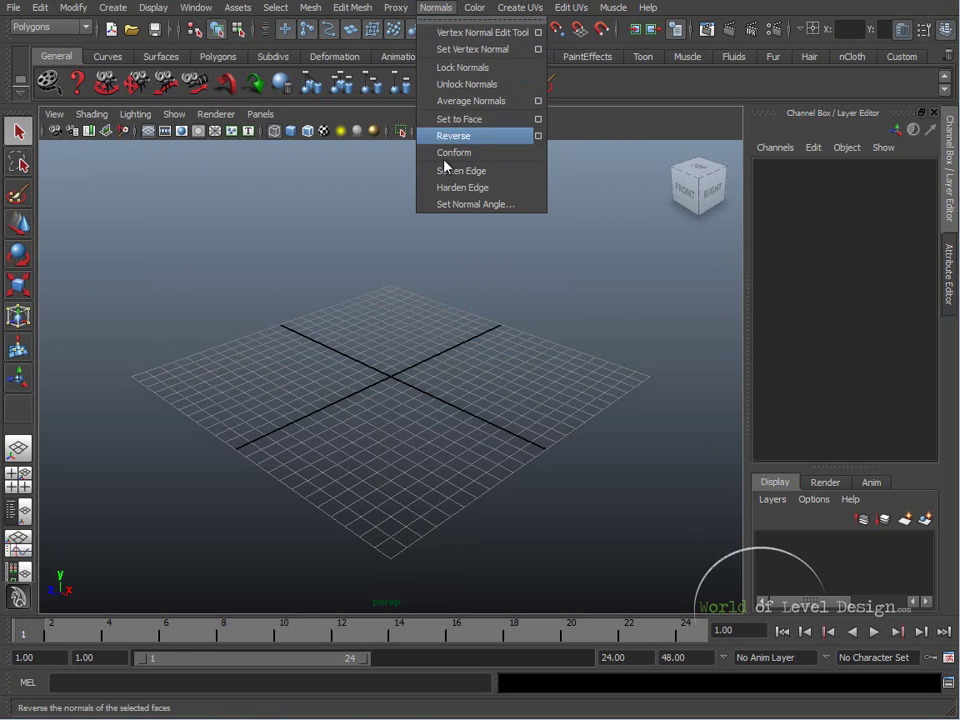
{"action": "left_click", "coordinate": [462, 67]}
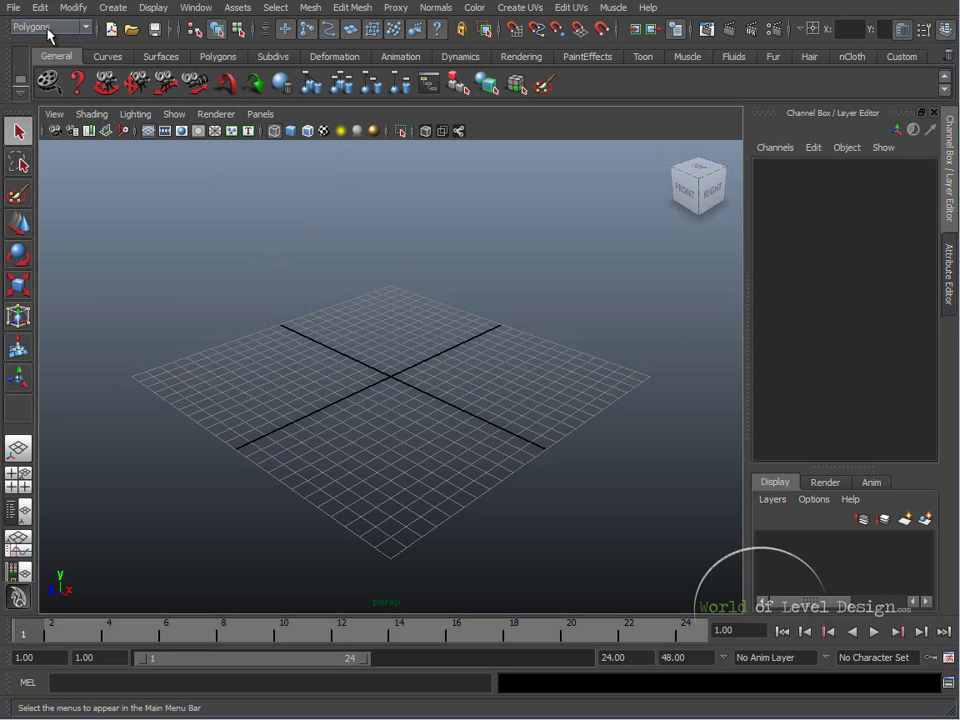
{"action": "left_click", "coordinate": [48, 30]}
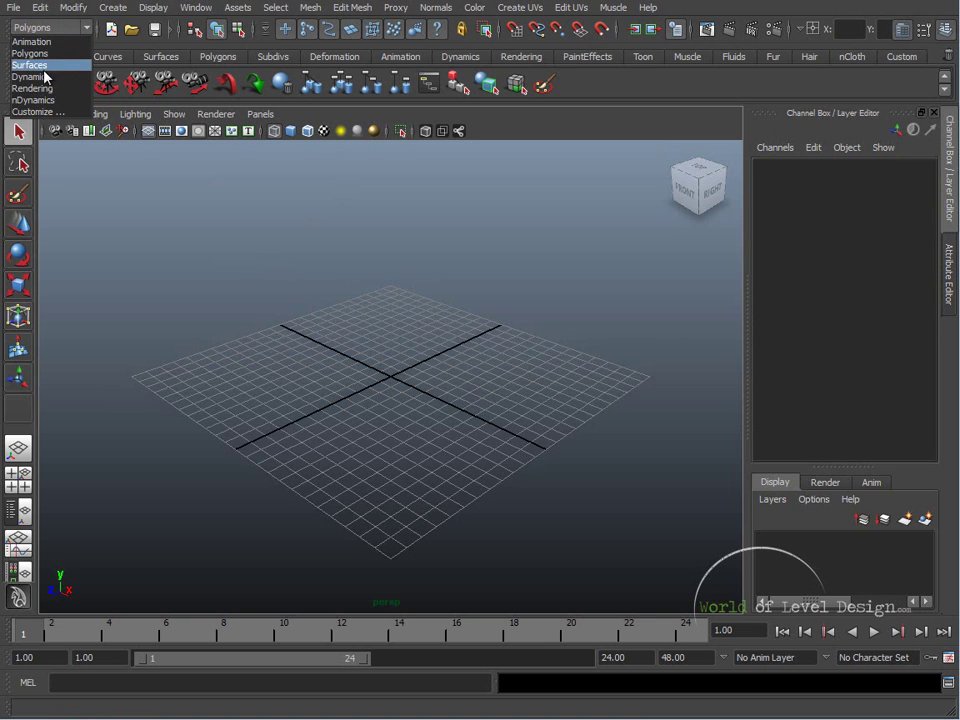
{"action": "left_click", "coordinate": [44, 25]}
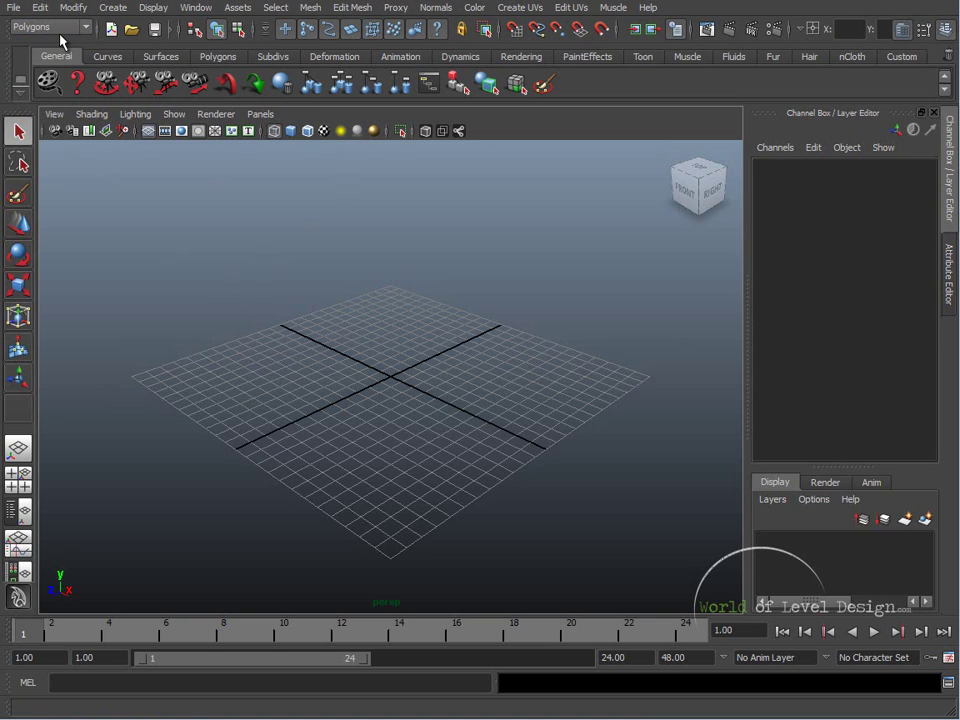
{"action": "left_click", "coordinate": [44, 25]}
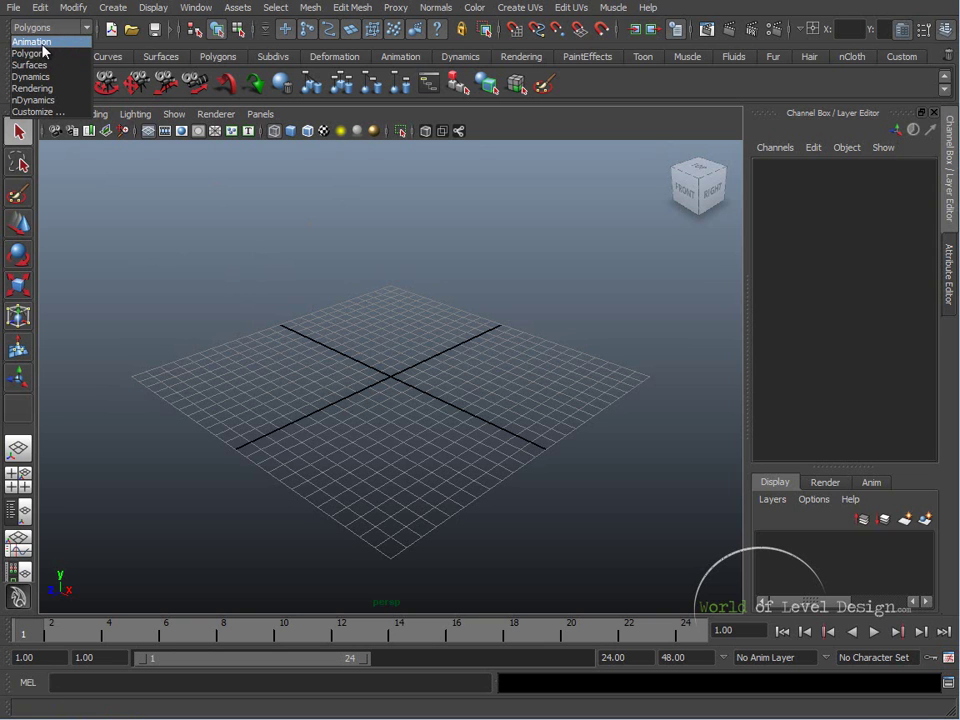
{"action": "left_click", "coordinate": [33, 41]}
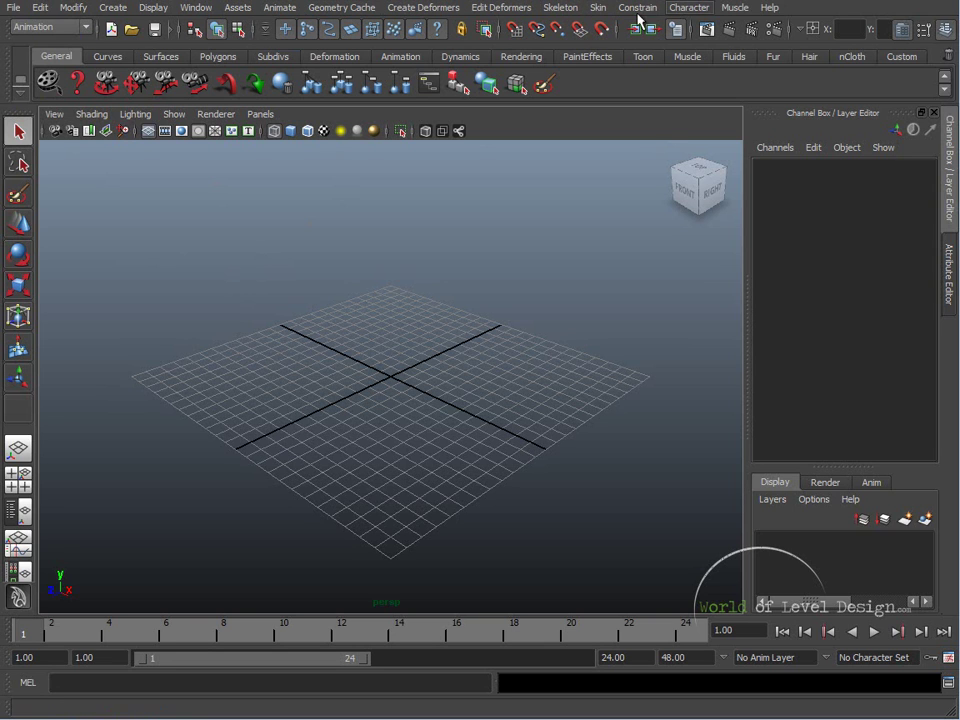
{"action": "left_click", "coordinate": [35, 33]}
{"action": "left_click", "coordinate": [33, 75]}
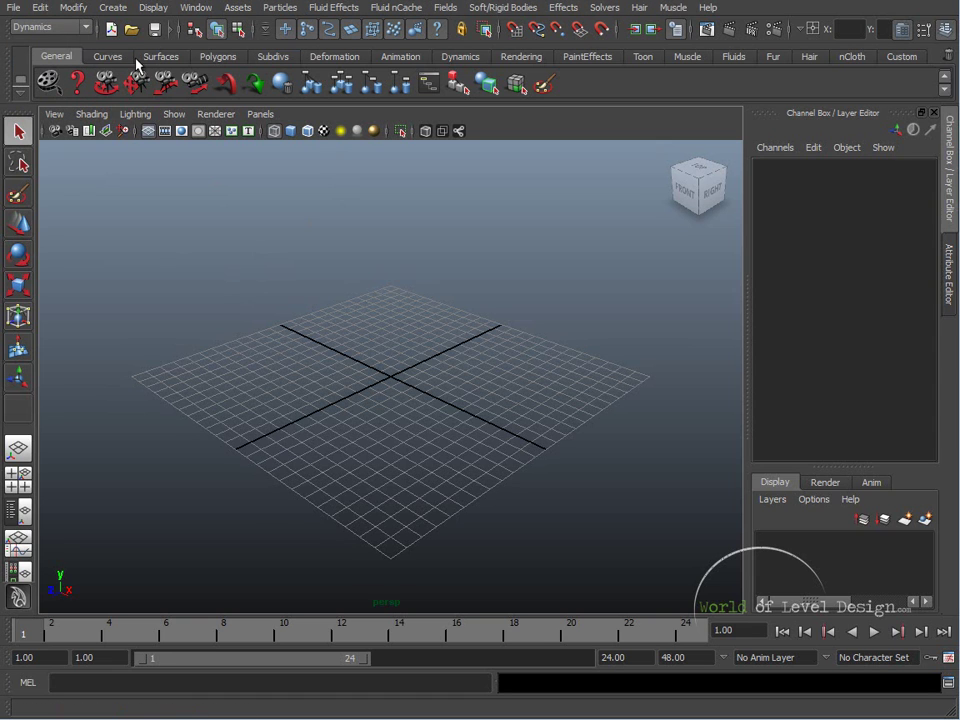
{"action": "left_click", "coordinate": [35, 28]}
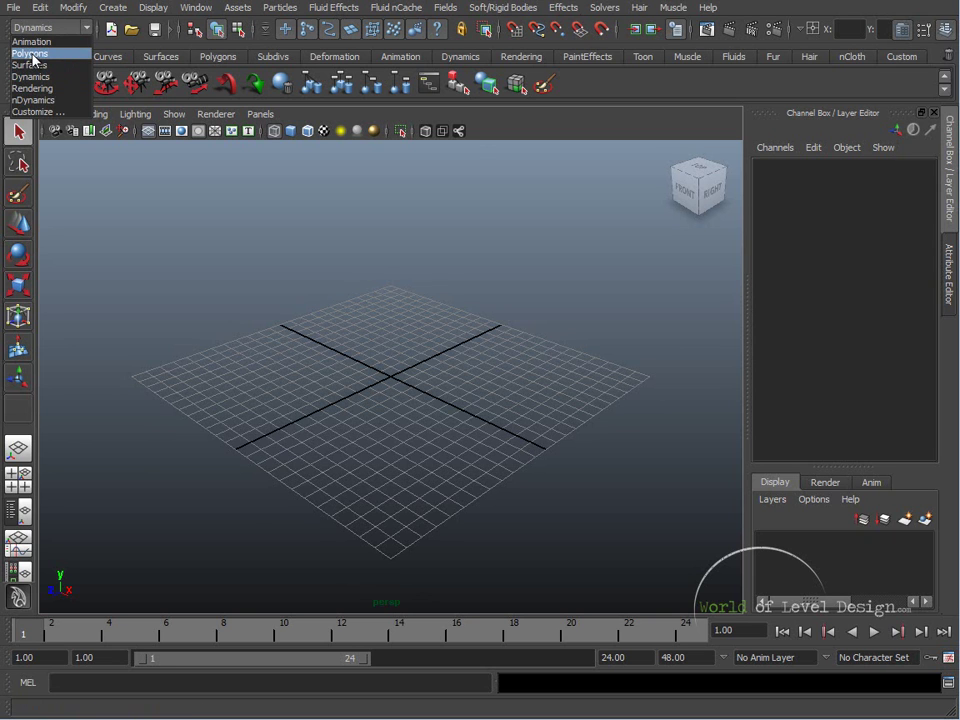
{"action": "left_click", "coordinate": [32, 54]}
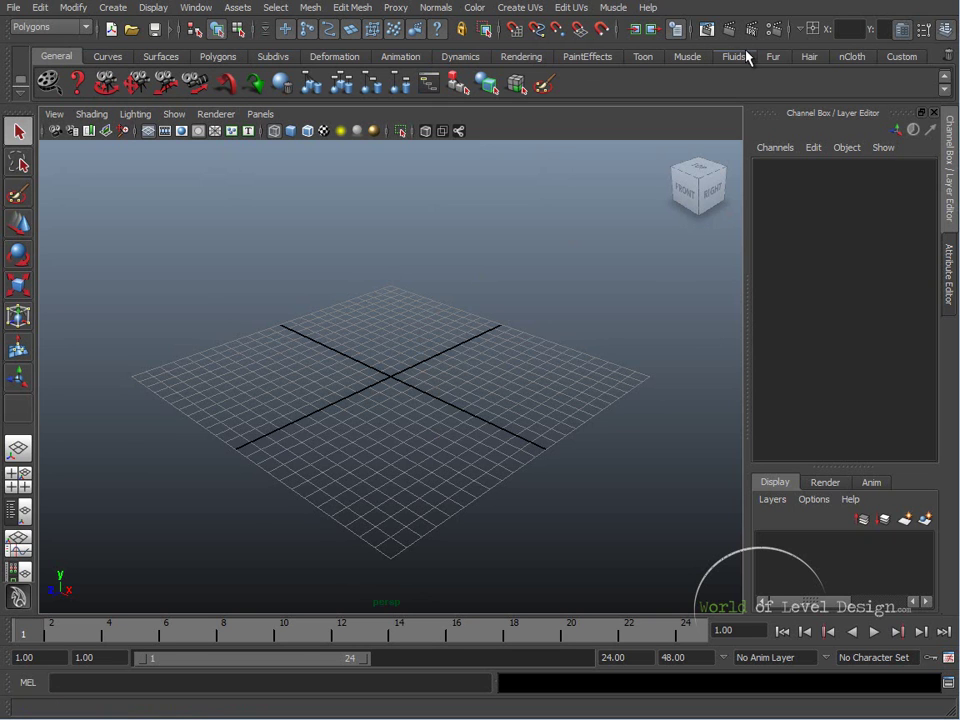
Browse the Curves, Surfaces, Polygons, Subdivs and Deformation shelves, returning to General.
{"action": "left_click", "coordinate": [112, 58]}
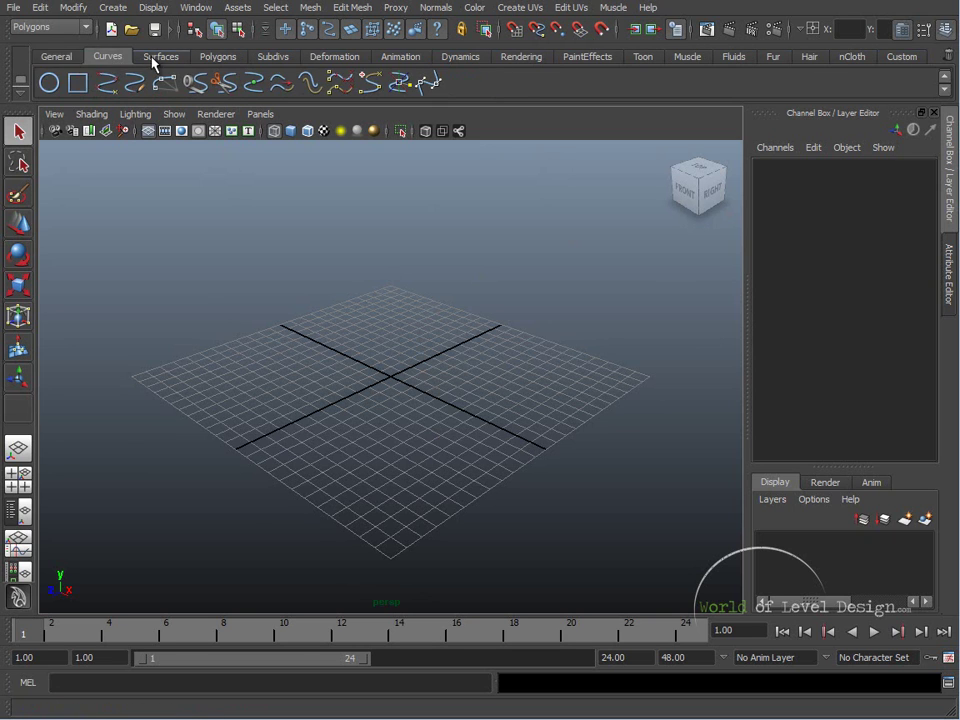
{"action": "left_click", "coordinate": [163, 58]}
{"action": "left_click", "coordinate": [215, 58]}
{"action": "left_click", "coordinate": [268, 58]}
{"action": "left_click", "coordinate": [332, 58]}
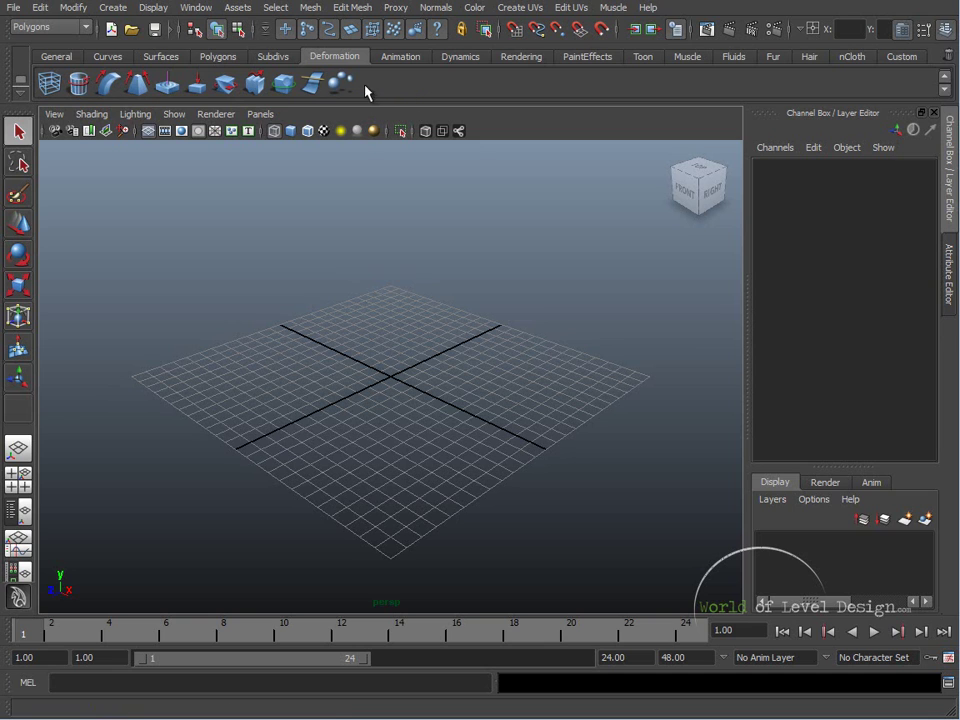
{"action": "left_click", "coordinate": [55, 57]}
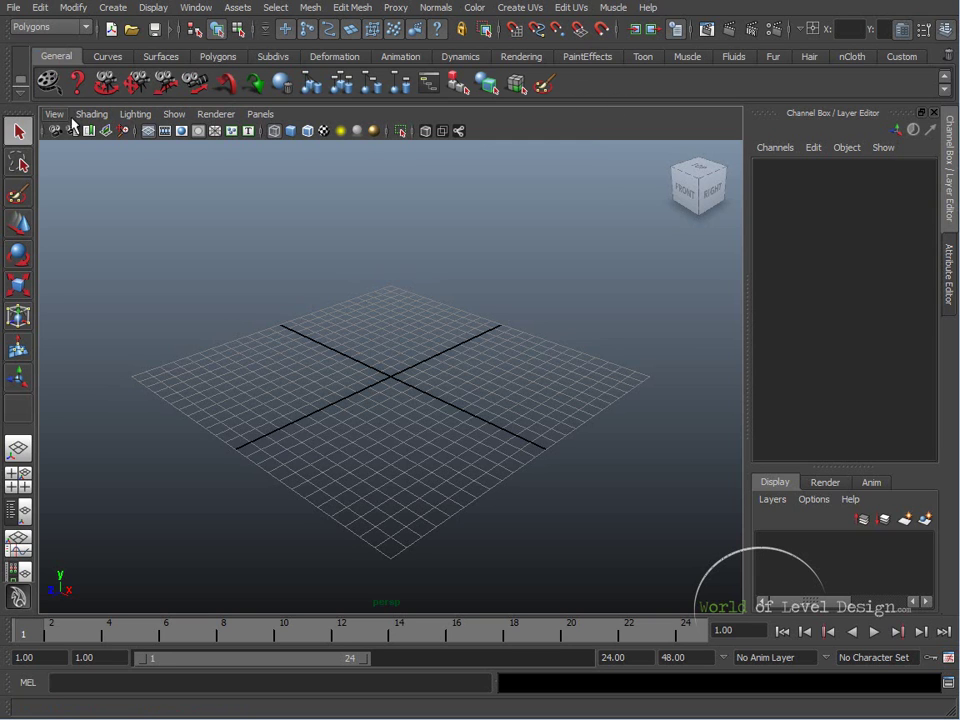
{"action": "mouse_move", "coordinate": [698, 186]}
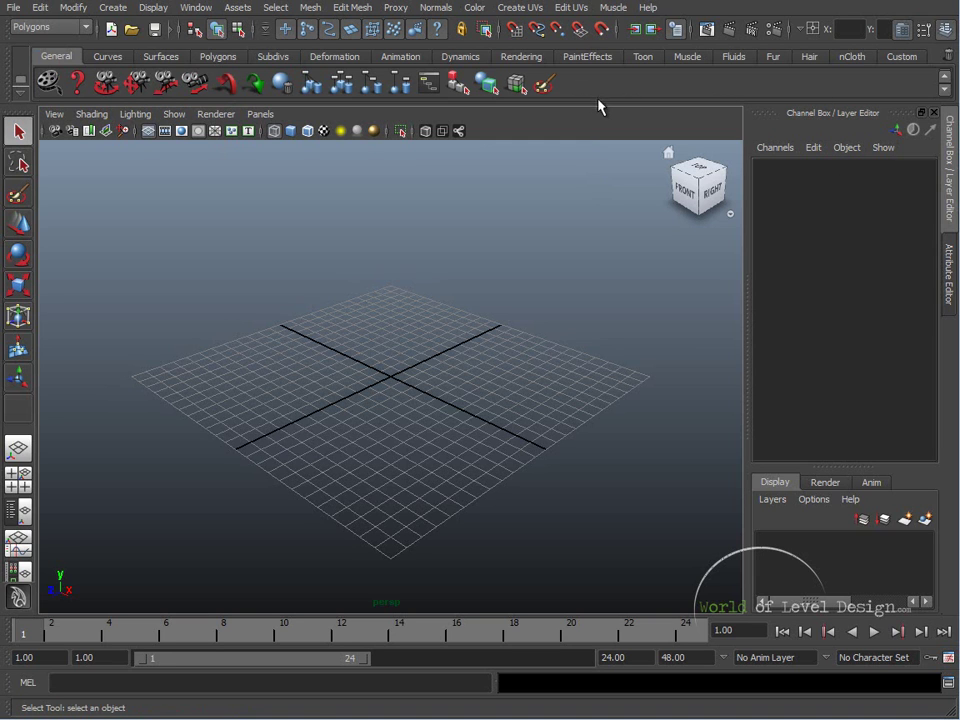
{"action": "left_click", "coordinate": [20, 94]}
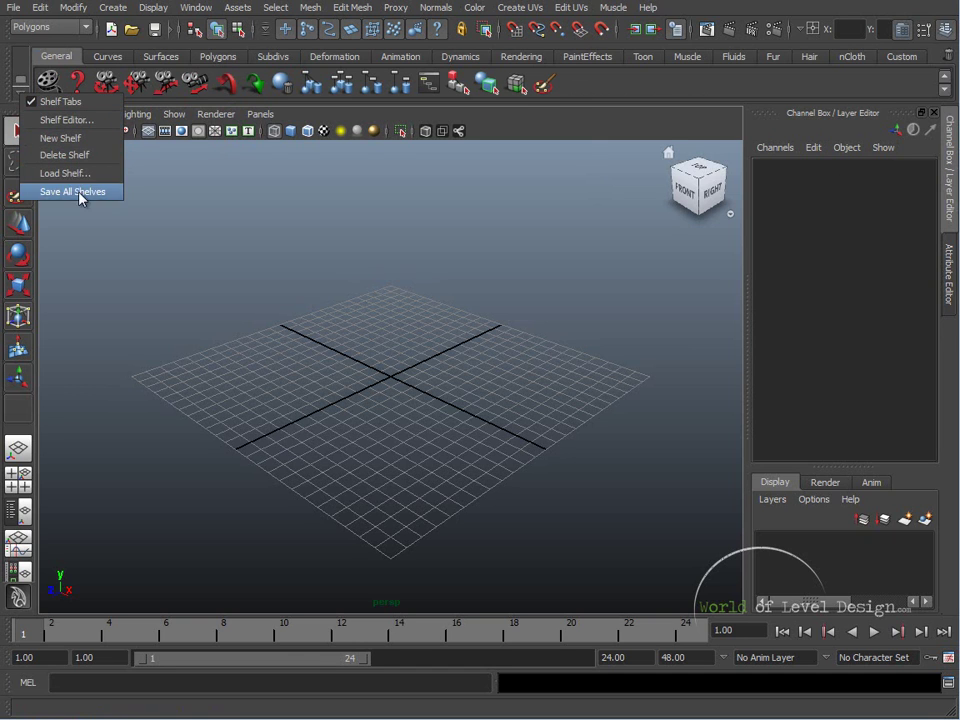
{"action": "left_click", "coordinate": [608, 93]}
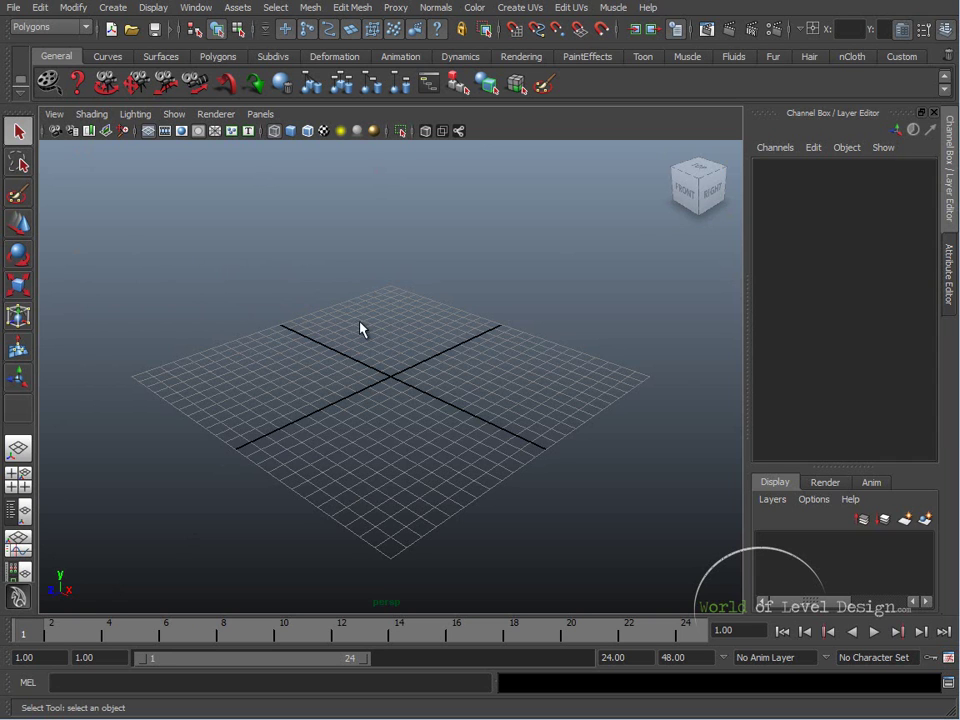
Look through the viewport panel's camera view, shading and layout menus.
{"action": "left_click", "coordinate": [54, 116]}
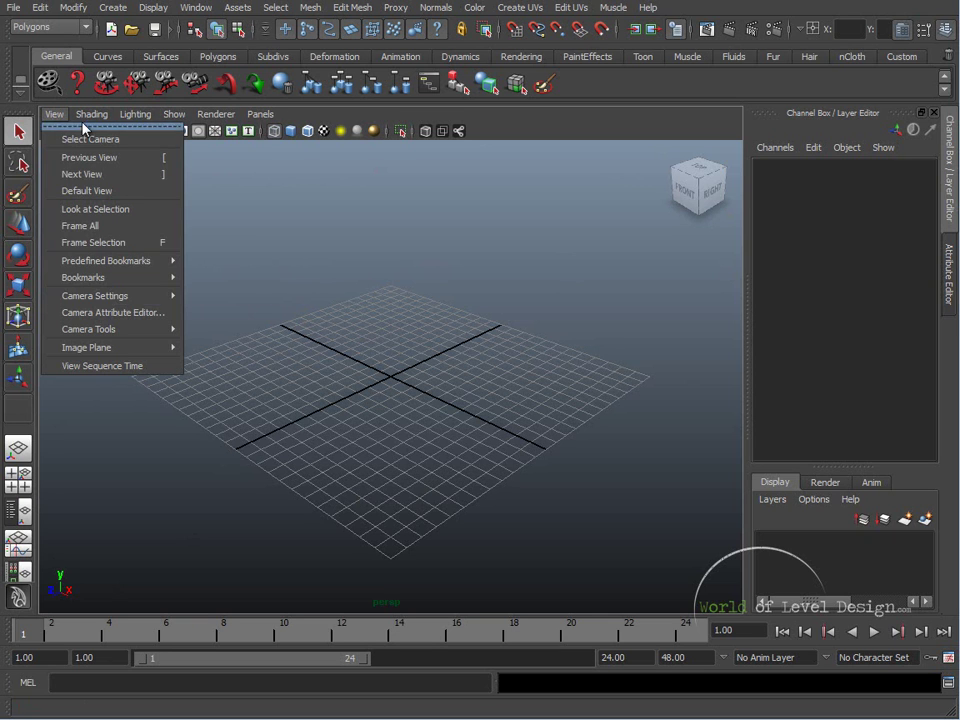
{"action": "left_click", "coordinate": [88, 115]}
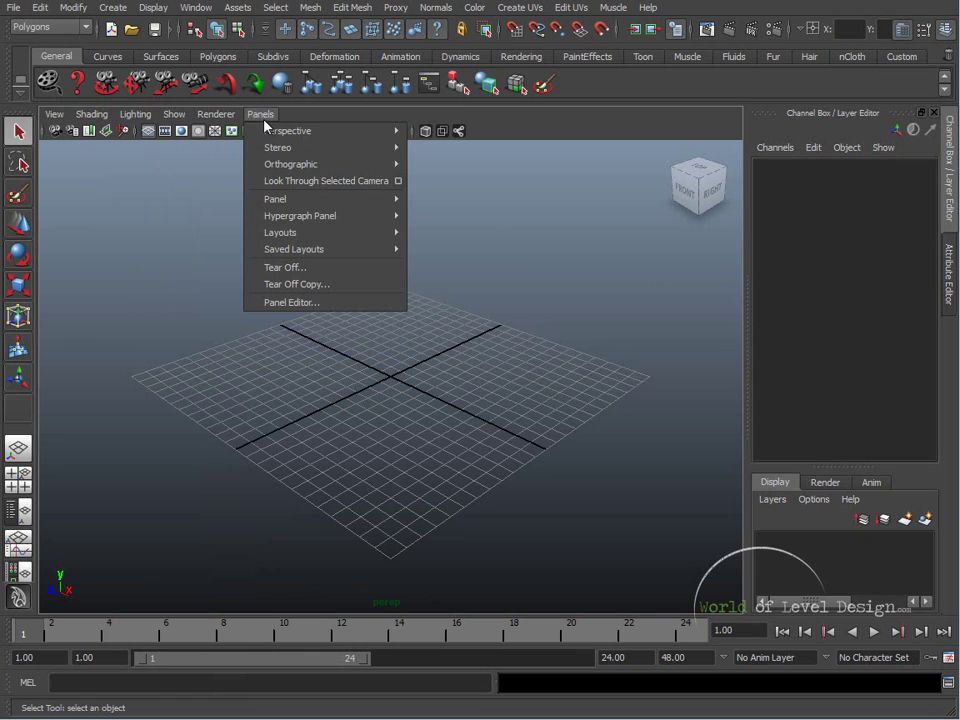
{"action": "left_click", "coordinate": [277, 250]}
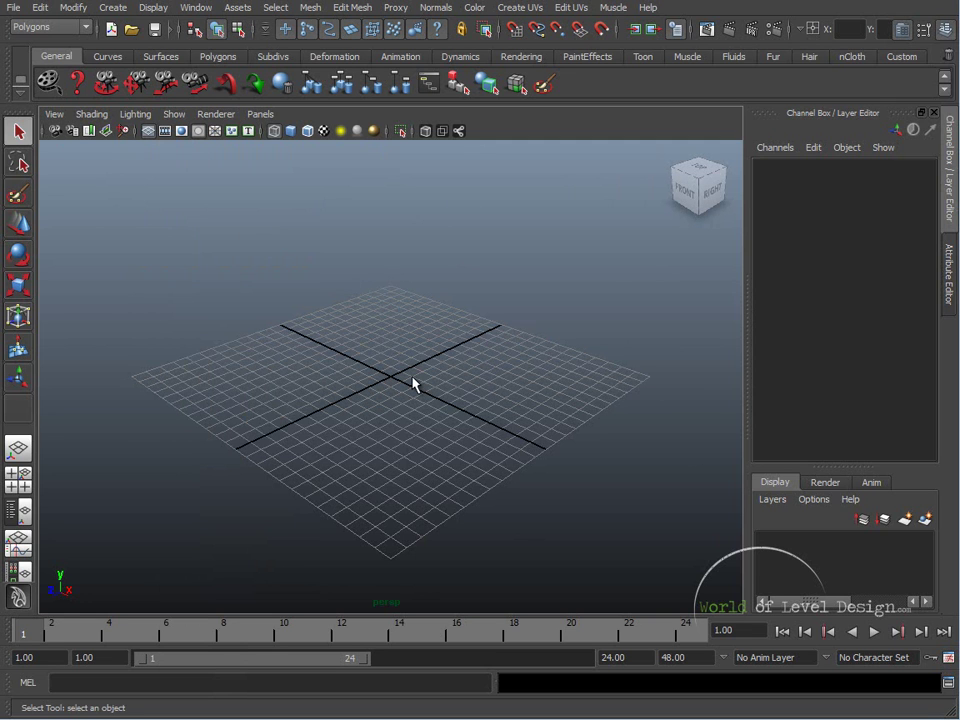
Toggle between the four-view layout and maximized top, perspective and front views.
{"action": "key", "text": "space"}
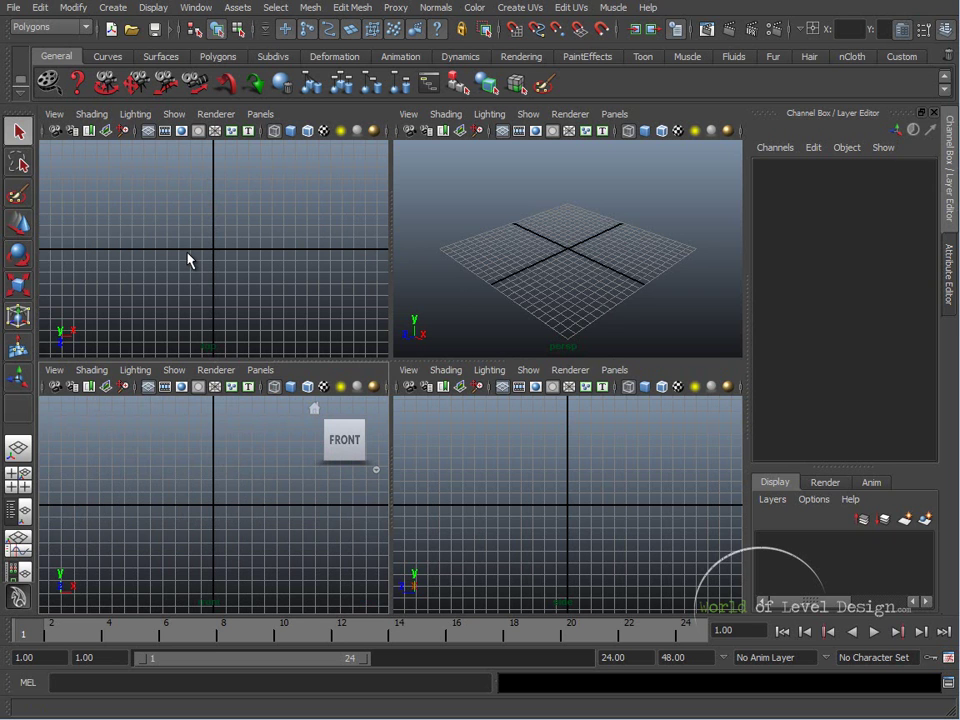
{"action": "key", "text": "space"}
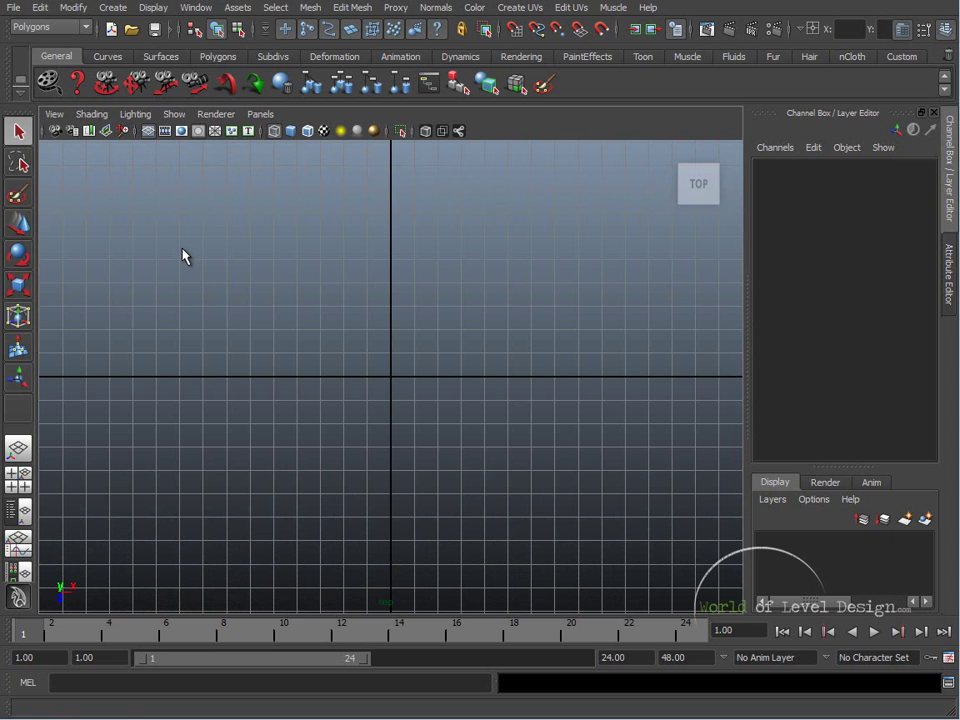
{"action": "key", "text": "space"}
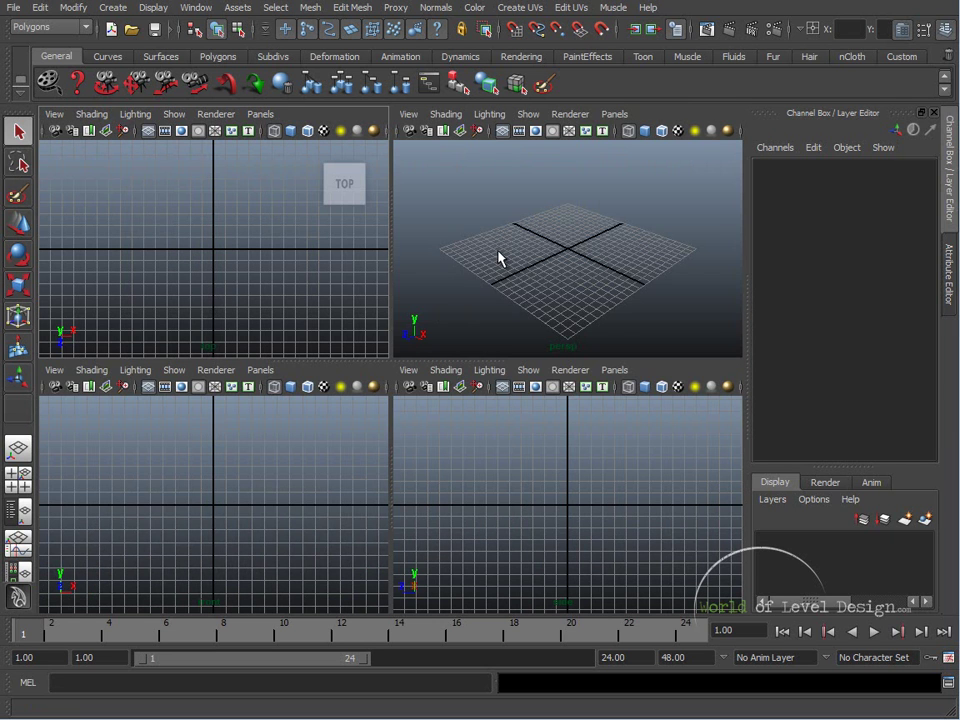
{"action": "key", "text": "space"}
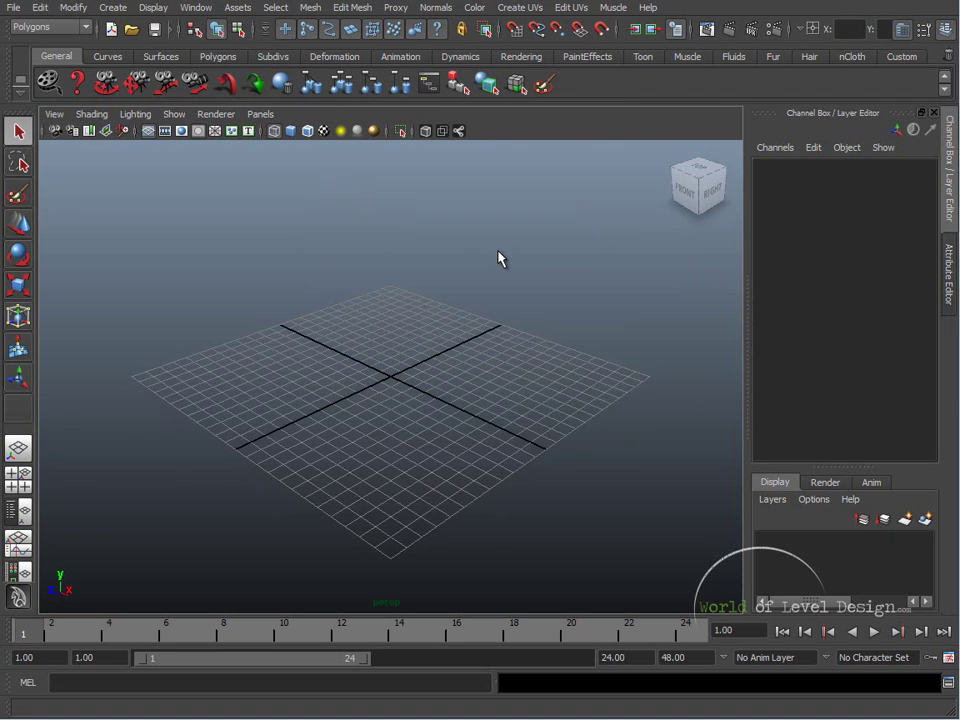
{"action": "key", "text": "space"}
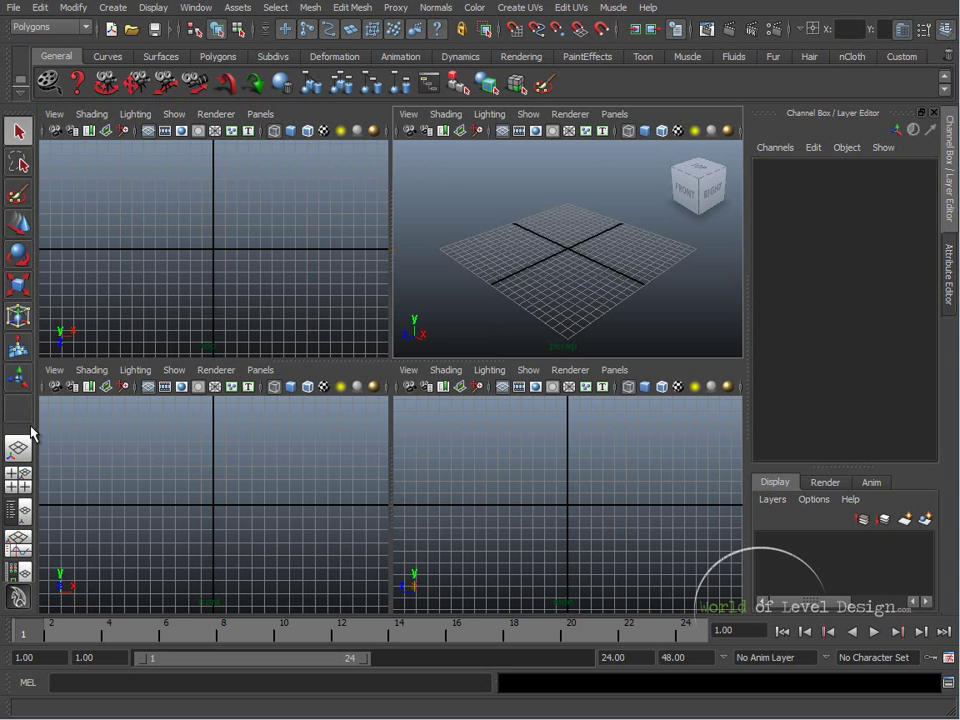
{"action": "key", "text": "space"}
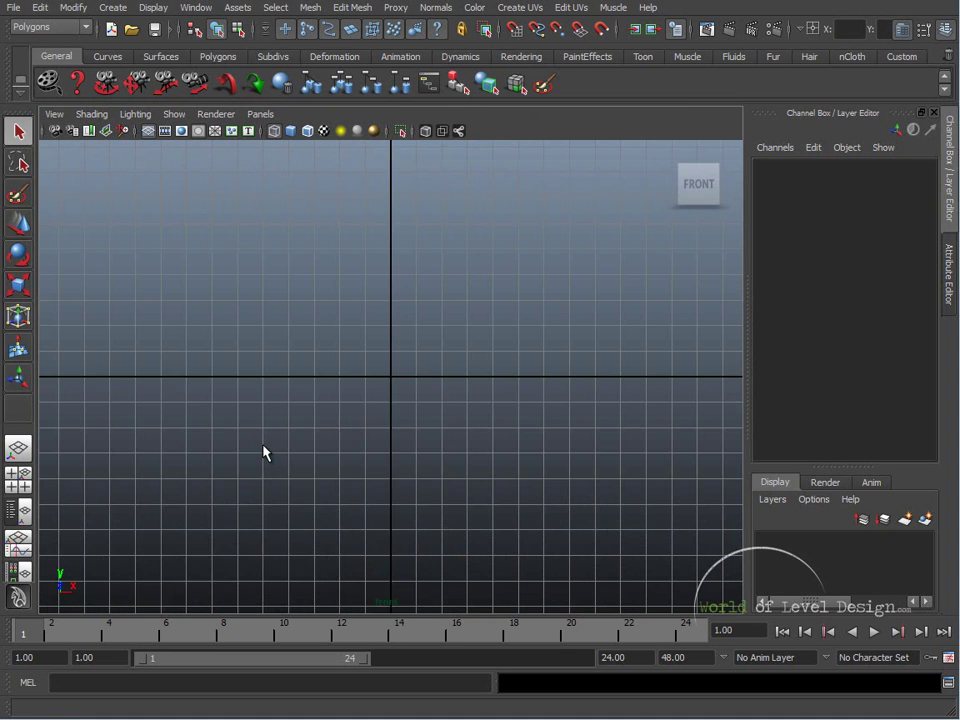
{"action": "key", "text": "space"}
{"action": "key", "text": "space"}
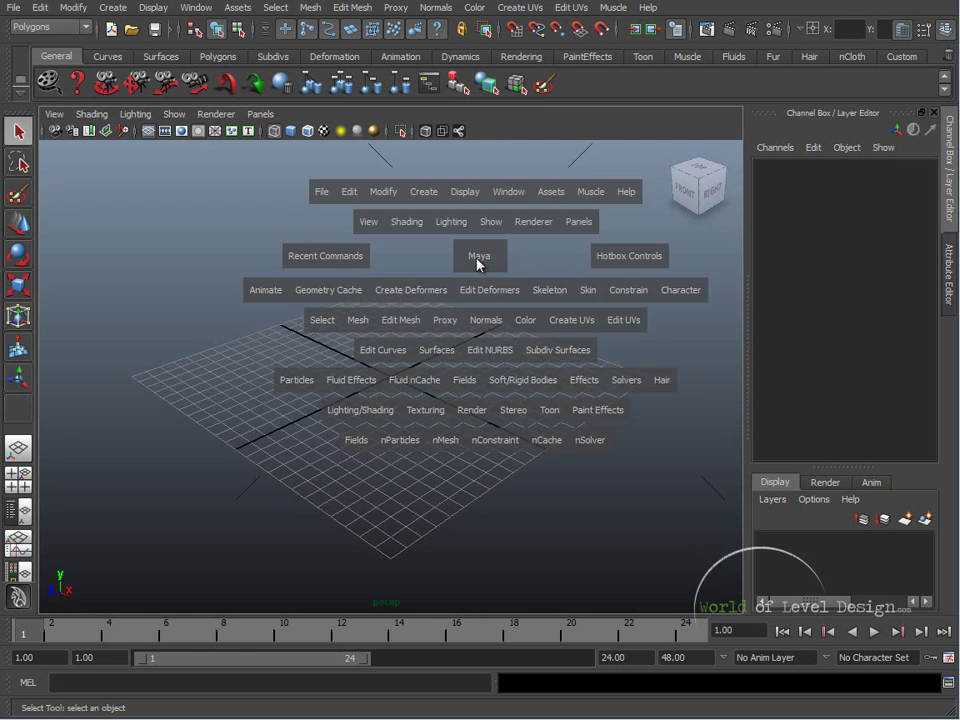
{"action": "key", "text": "space"}
{"action": "key", "text": "space"}
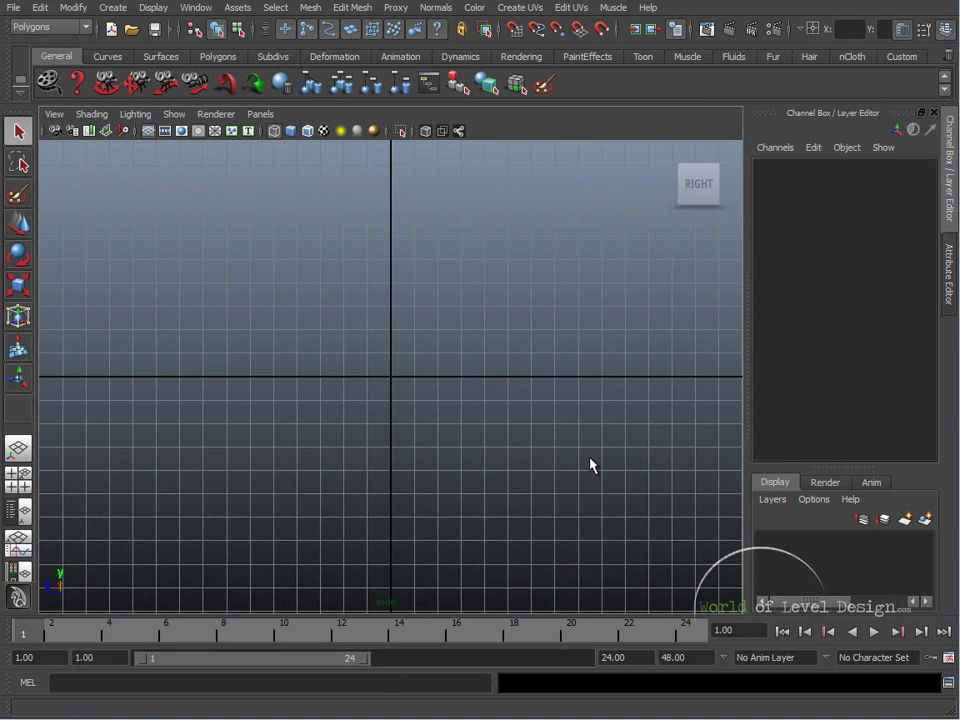
{"action": "key", "text": "space"}
{"action": "key", "text": "space"}
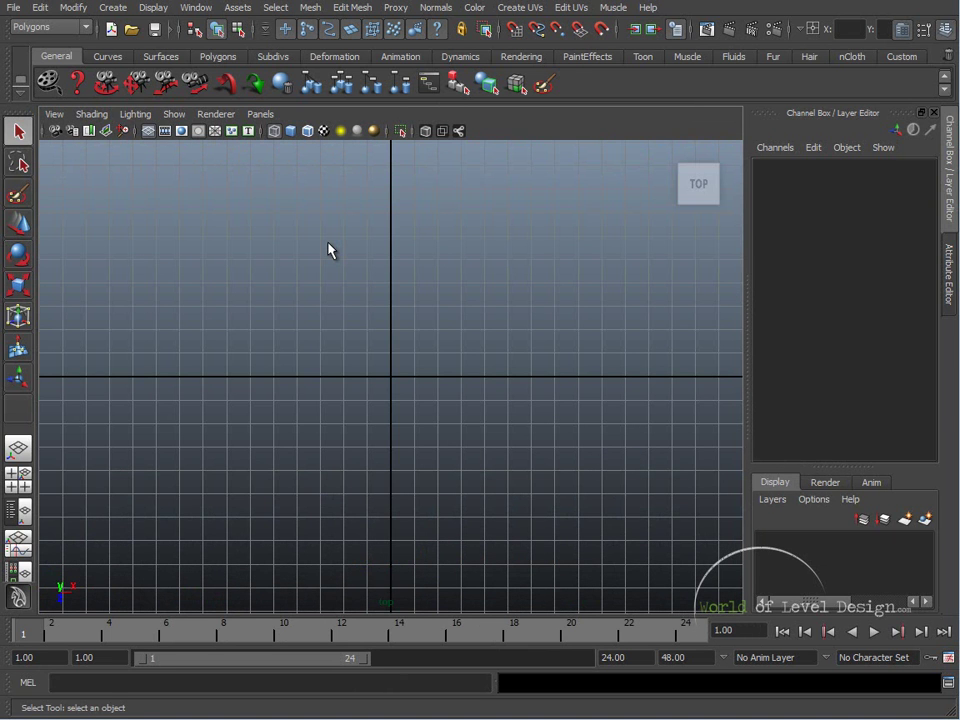
{"action": "key", "text": "space"}
{"action": "key", "text": "space"}
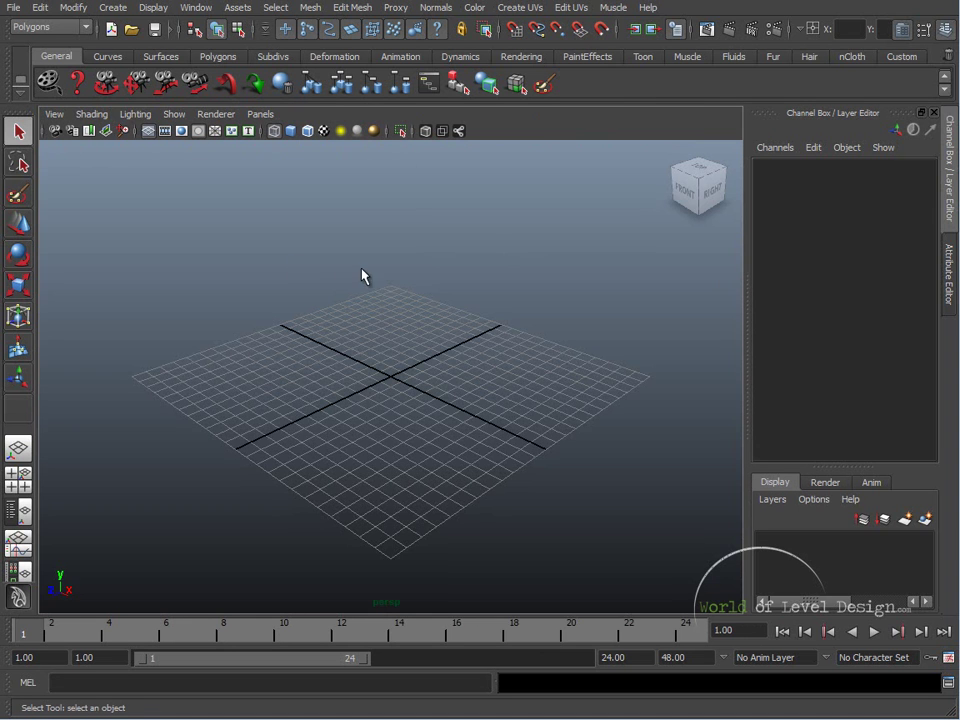
{"action": "key", "text": "space"}
{"action": "key", "text": "space"}
{"action": "key", "text": "space"}
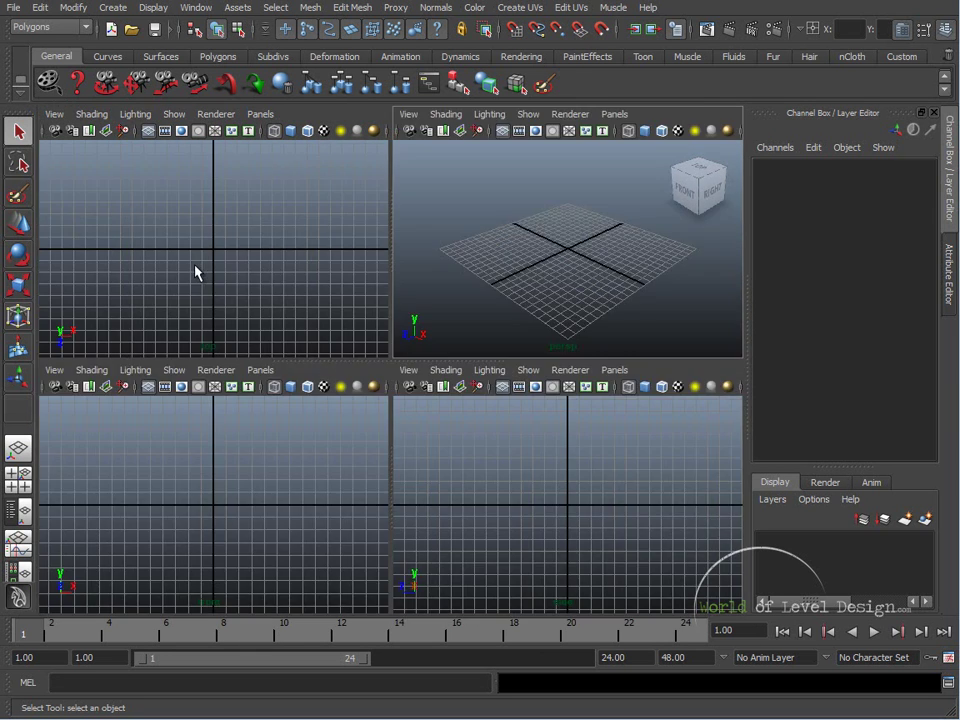
{"action": "key", "text": "space"}
{"action": "key", "text": "space"}
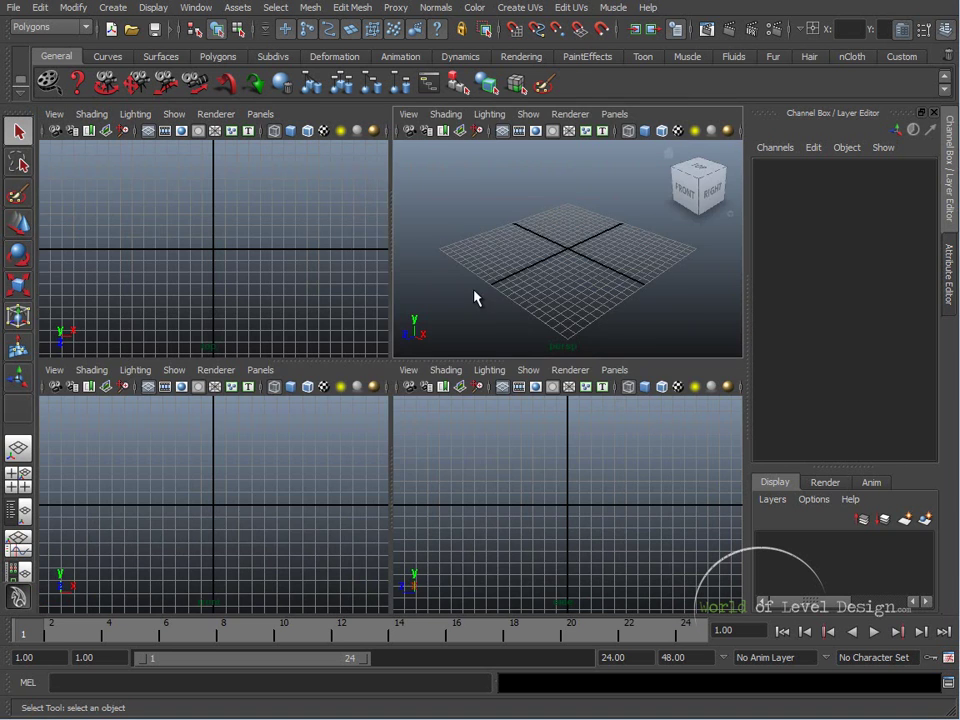
{"action": "key", "text": "space"}
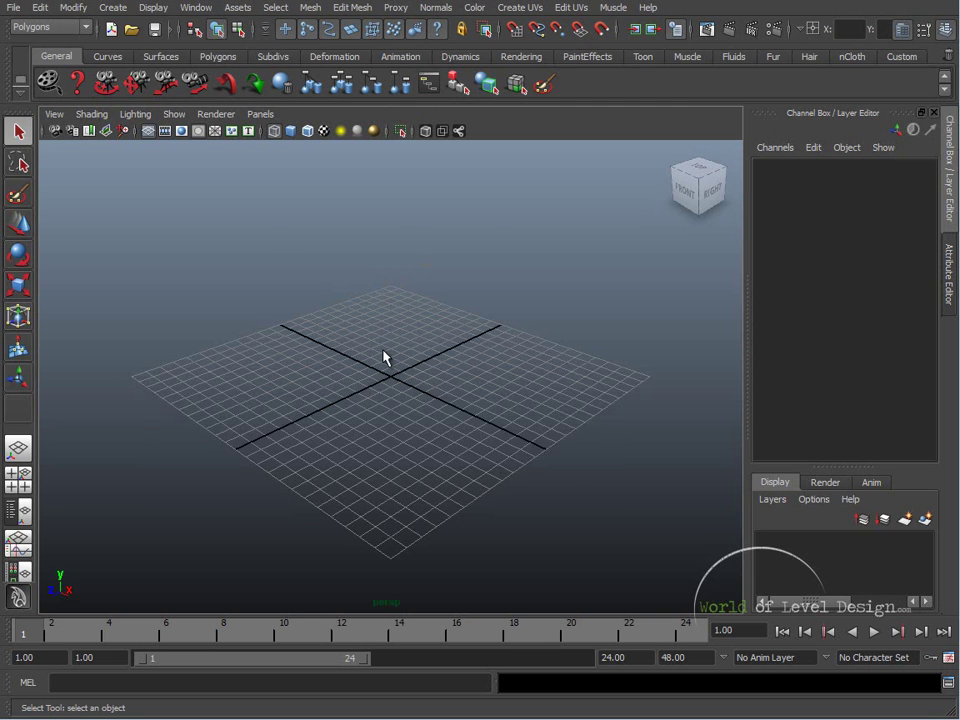
{"action": "key", "text": "space"}
{"action": "key", "text": "space"}
{"action": "key", "text": "space"}
{"action": "key", "text": "space"}
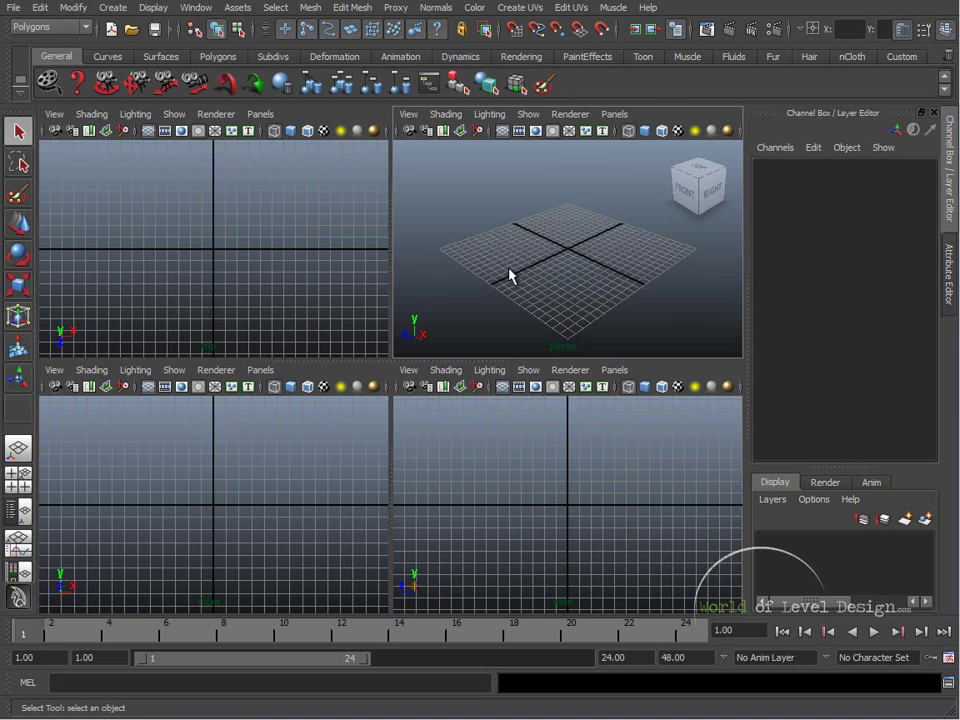
{"action": "key", "text": "space"}
{"action": "key", "text": "space"}
{"action": "key", "text": "space"}
{"action": "key", "text": "space"}
{"action": "key", "text": "space"}
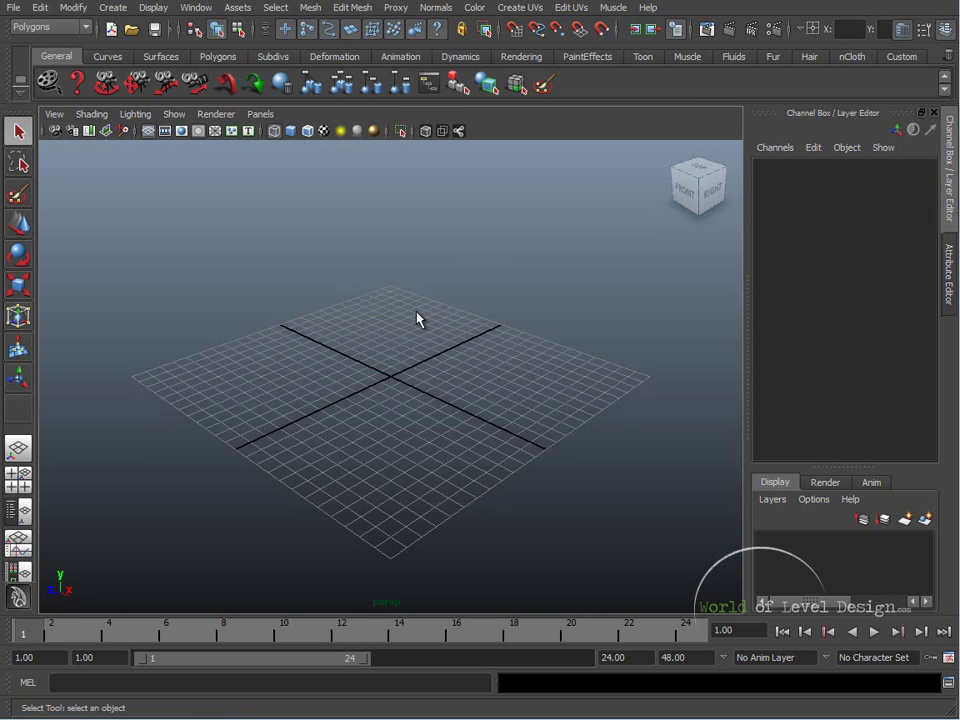
{"action": "key", "text": "space"}
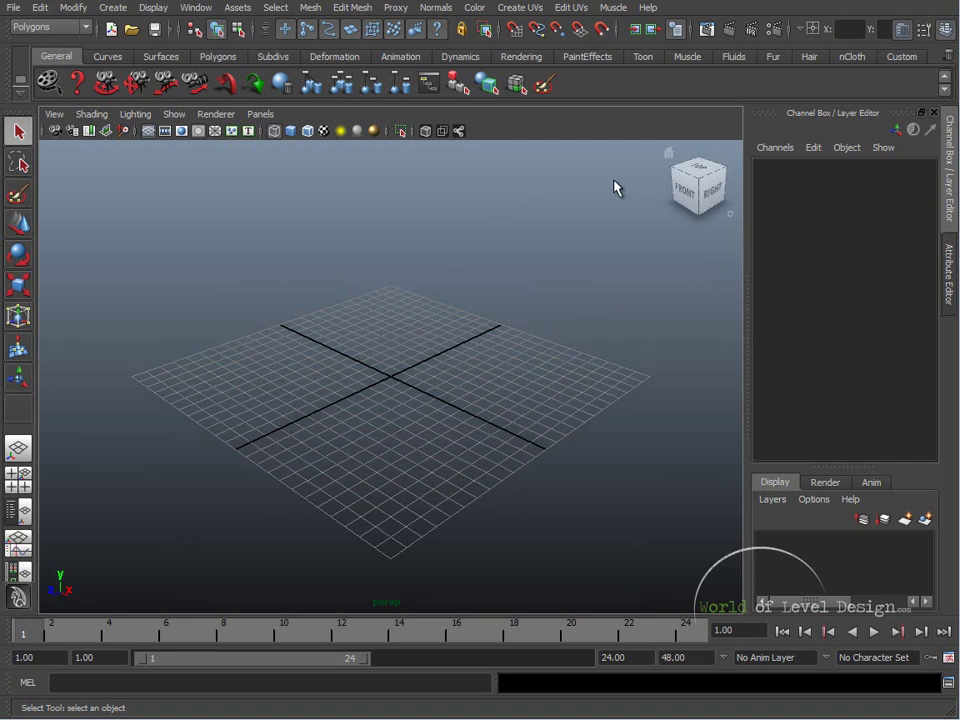
{"action": "left_click", "coordinate": [705, 172]}
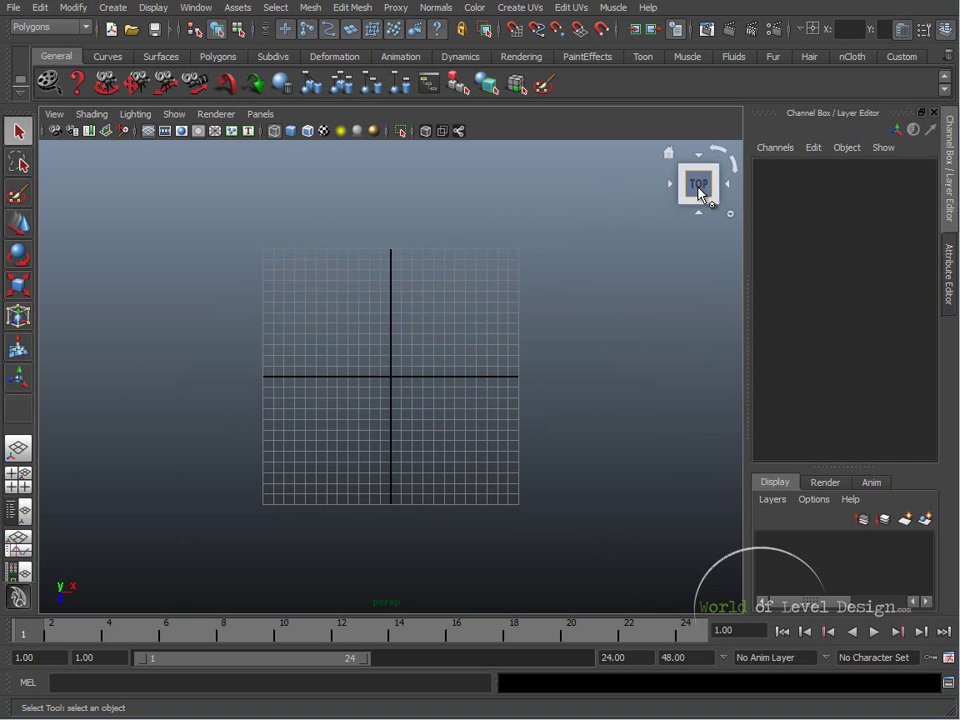
{"action": "left_click", "coordinate": [716, 207]}
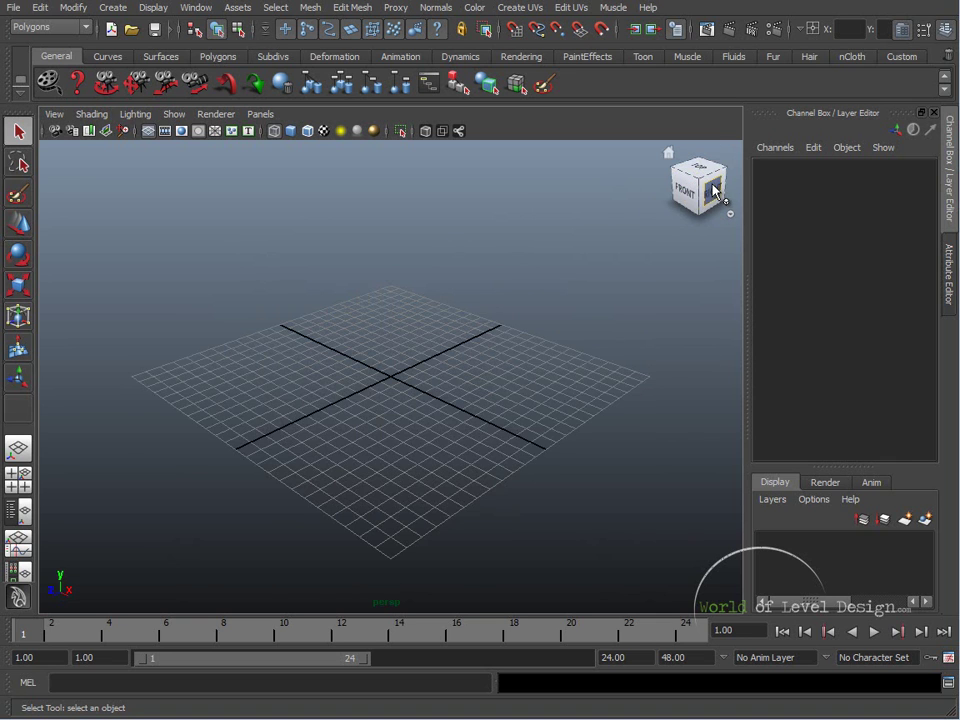
{"action": "left_click_drag", "start_coordinate": [690, 186], "coordinate": [690, 193]}
{"action": "left_click", "coordinate": [698, 175]}
{"action": "left_click", "coordinate": [670, 154]}
{"action": "left_click", "coordinate": [713, 193]}
{"action": "left_click", "coordinate": [669, 153]}
{"action": "left_click", "coordinate": [697, 196]}
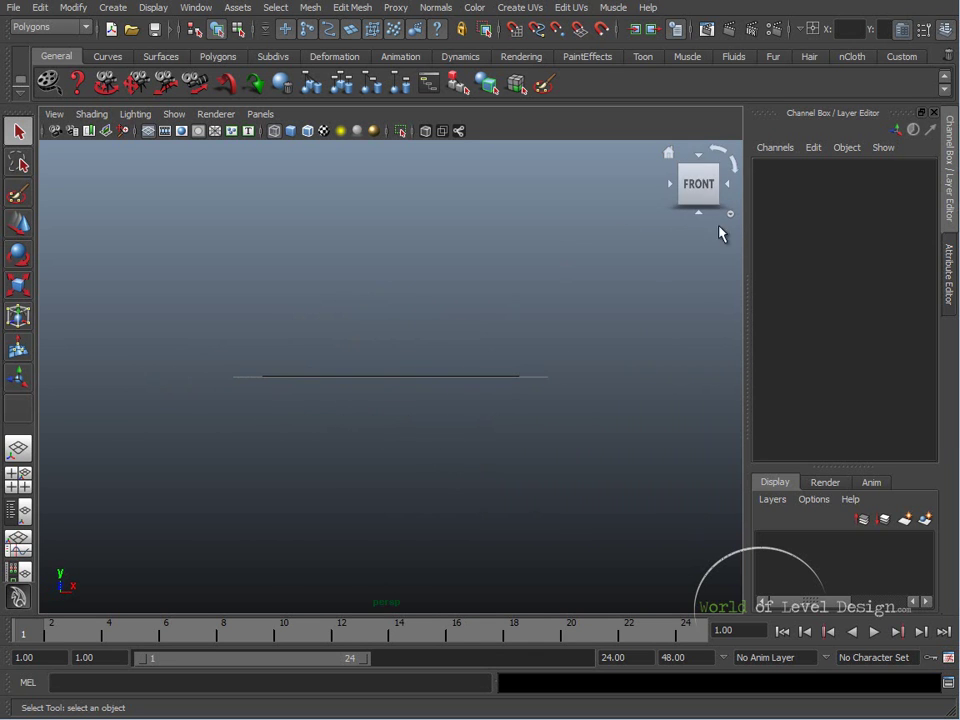
{"action": "left_click", "coordinate": [667, 158]}
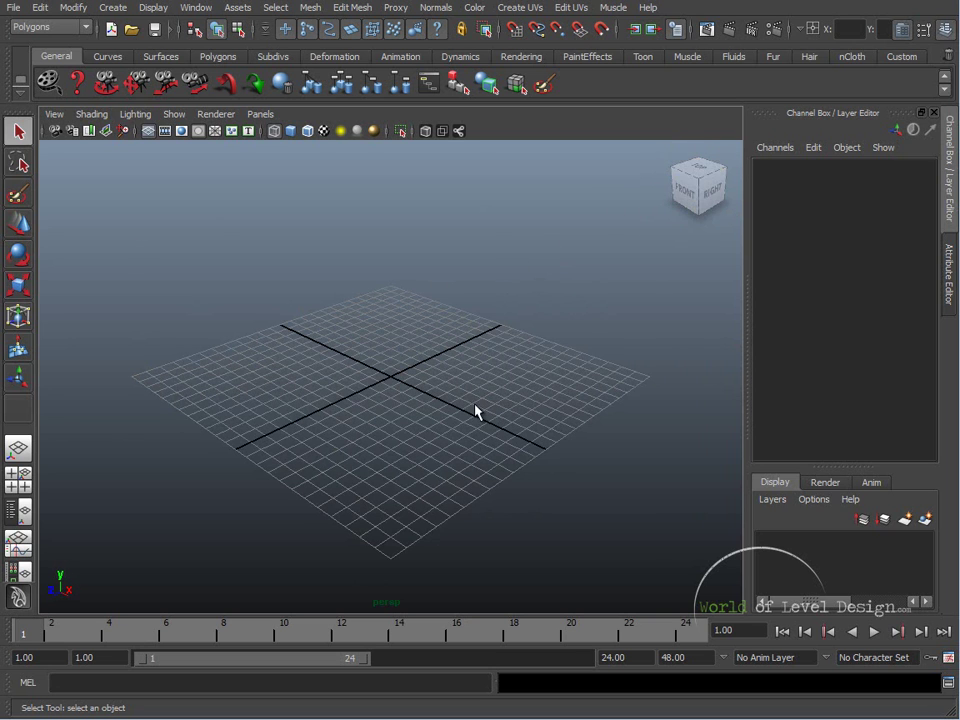
{"action": "key", "text": "space"}
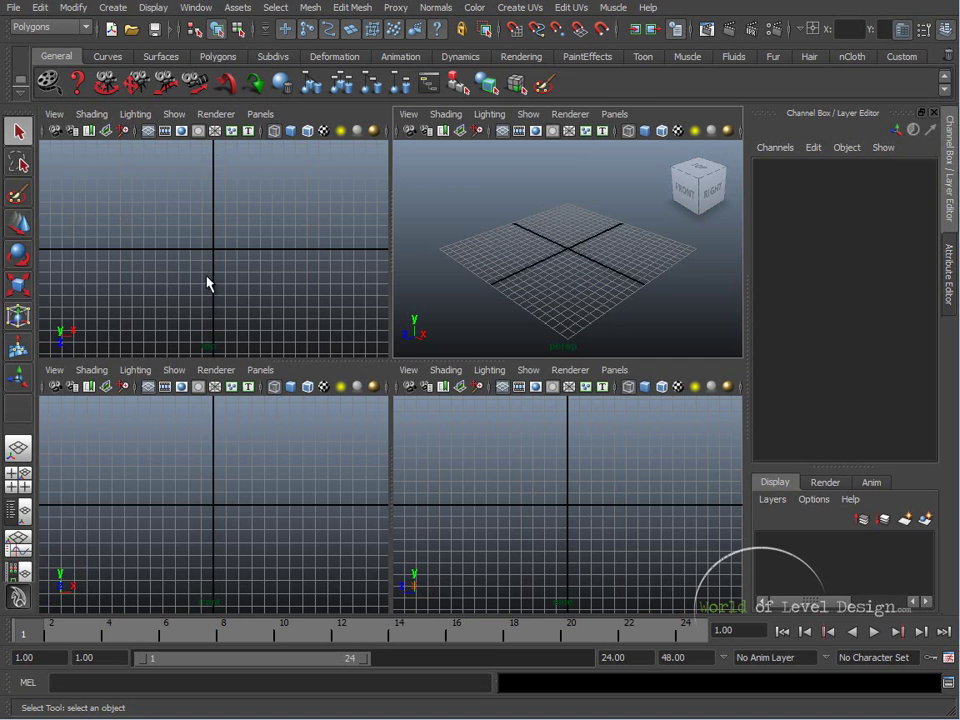
{"action": "key", "text": "space"}
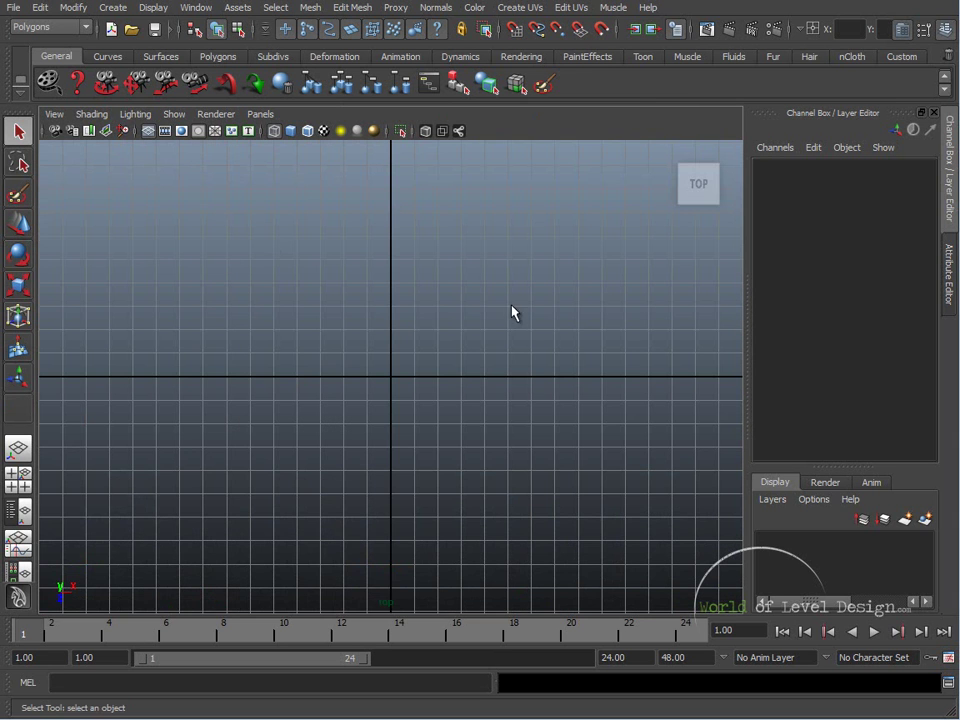
{"action": "key", "text": "space"}
{"action": "key", "text": "space"}
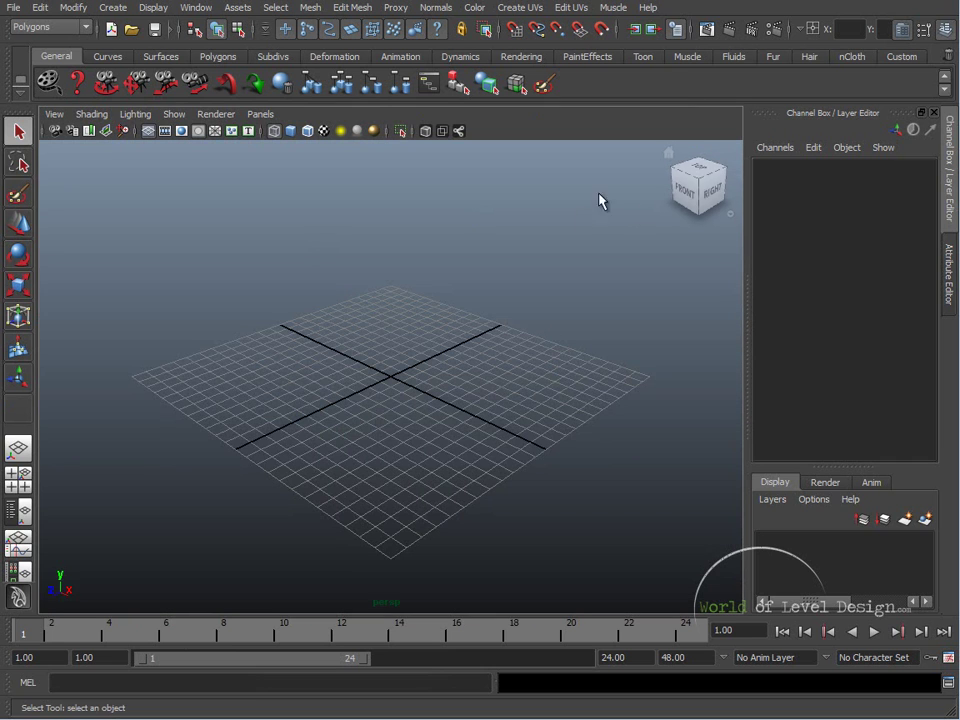
{"action": "left_click", "coordinate": [695, 176]}
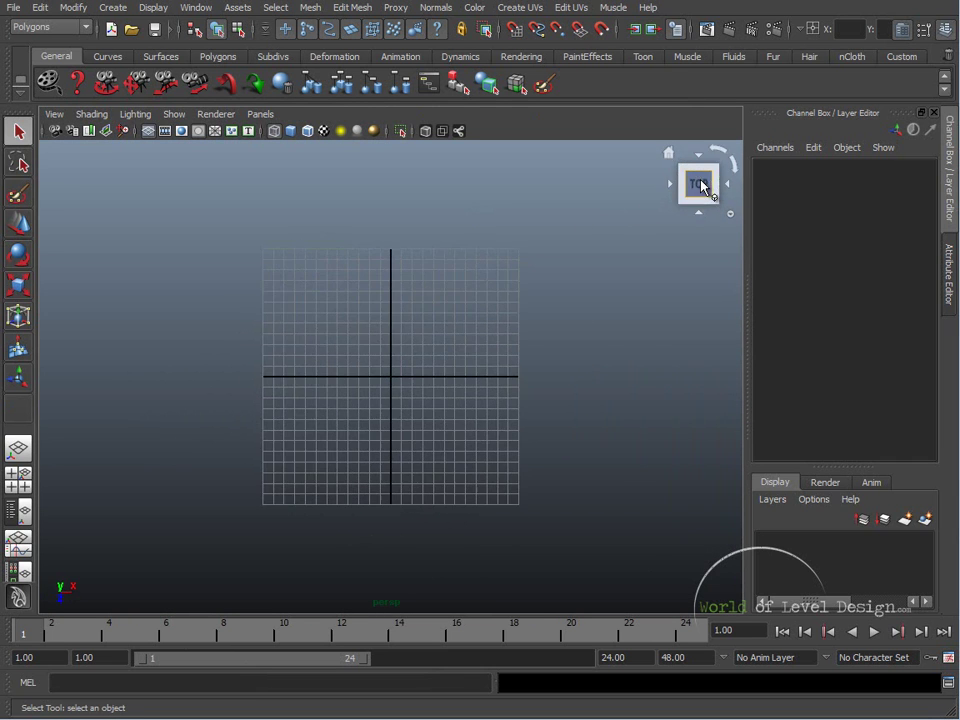
{"action": "left_click", "coordinate": [720, 198]}
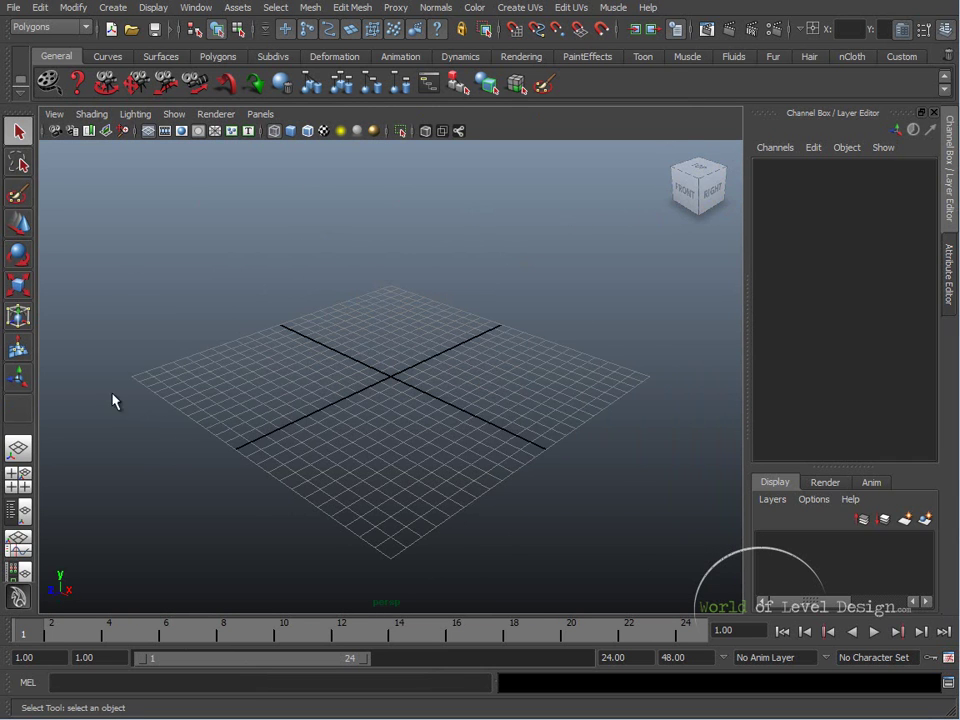
{"action": "left_click", "coordinate": [688, 190]}
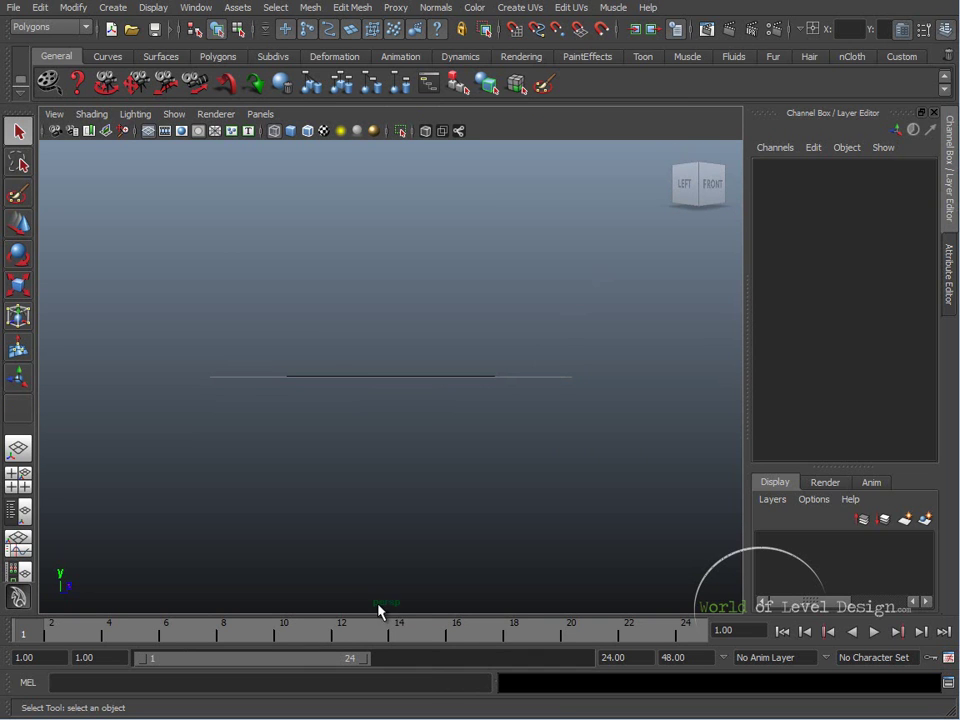
{"action": "left_click", "coordinate": [673, 162]}
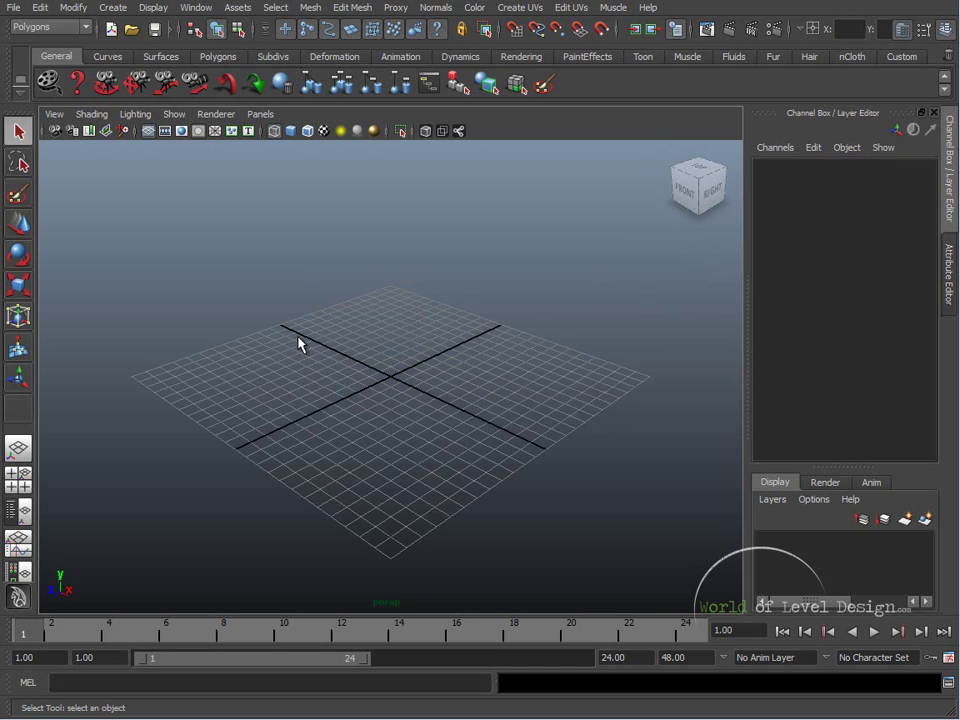
Create polygon cube pCube1, smooth-shade it, move the camera in close, and select it.
{"action": "left_click", "coordinate": [113, 8]}
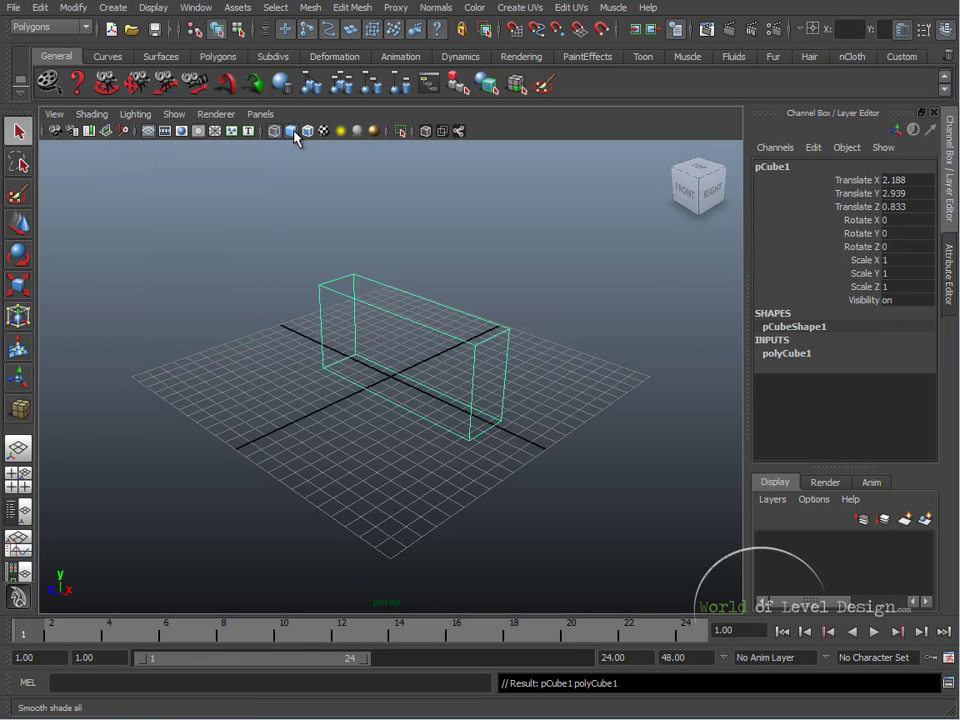
{"action": "left_click", "coordinate": [294, 132]}
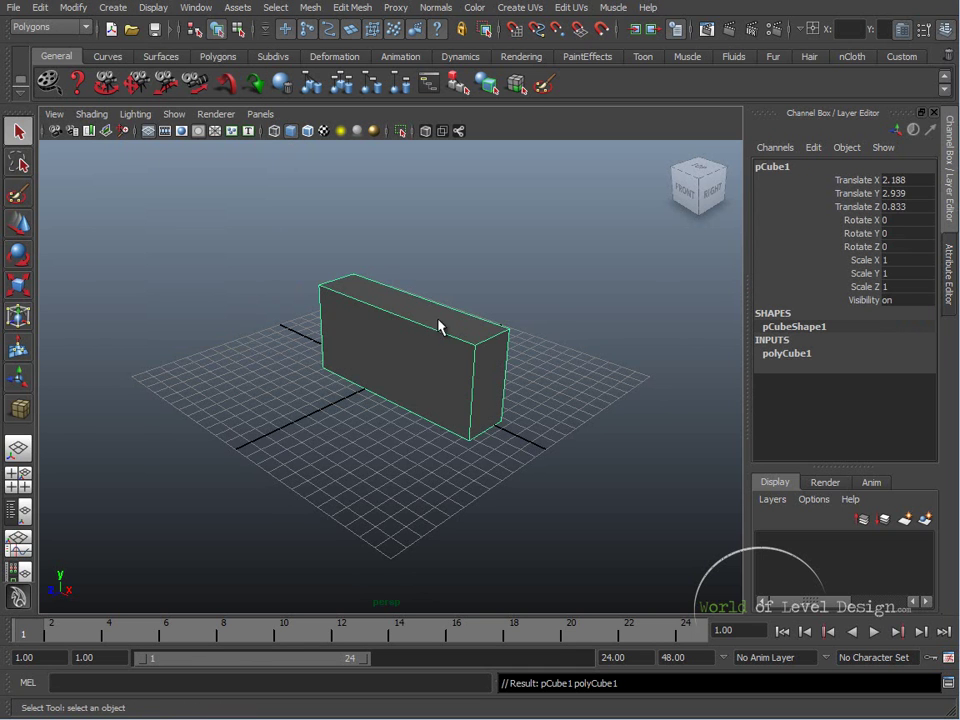
{"action": "right_click_drag", "start_coordinate": [328, 369], "coordinate": [349, 388], "text": "alt"}
{"action": "mouse_move", "coordinate": [349, 388]}
{"action": "left_mouse_down", "text": "alt"}
{"action": "mouse_move", "coordinate": [438, 341]}
{"action": "mouse_move", "coordinate": [508, 345]}
{"action": "mouse_move", "coordinate": [448, 368]}
{"action": "mouse_move", "coordinate": [560, 360]}
{"action": "left_mouse_up", "text": "alt"}
{"action": "left_click", "coordinate": [576, 229]}
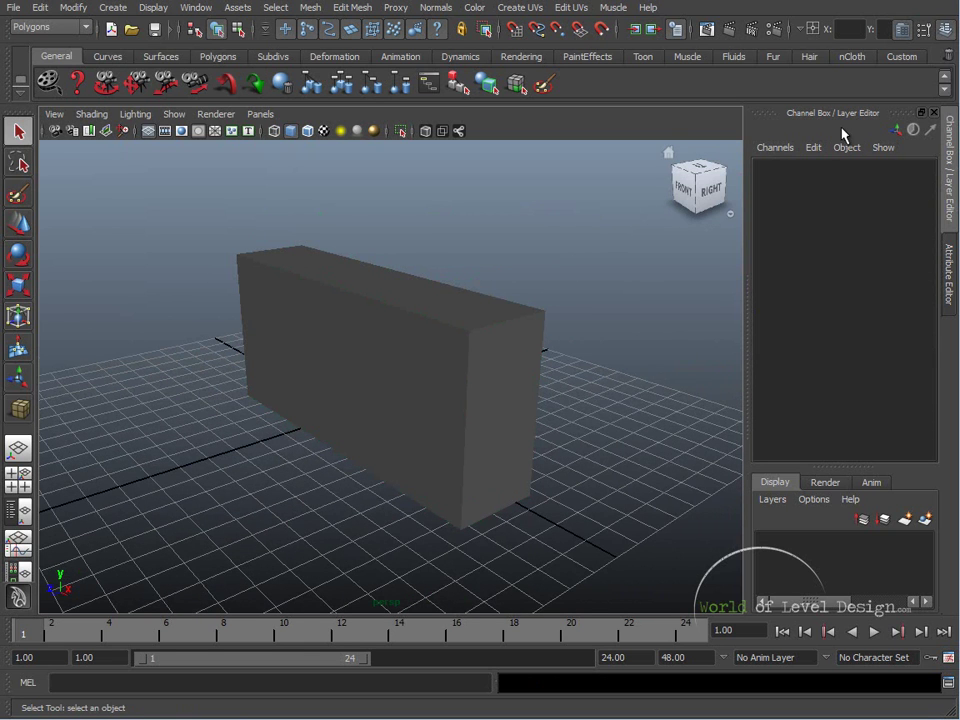
{"action": "left_click", "coordinate": [419, 352]}
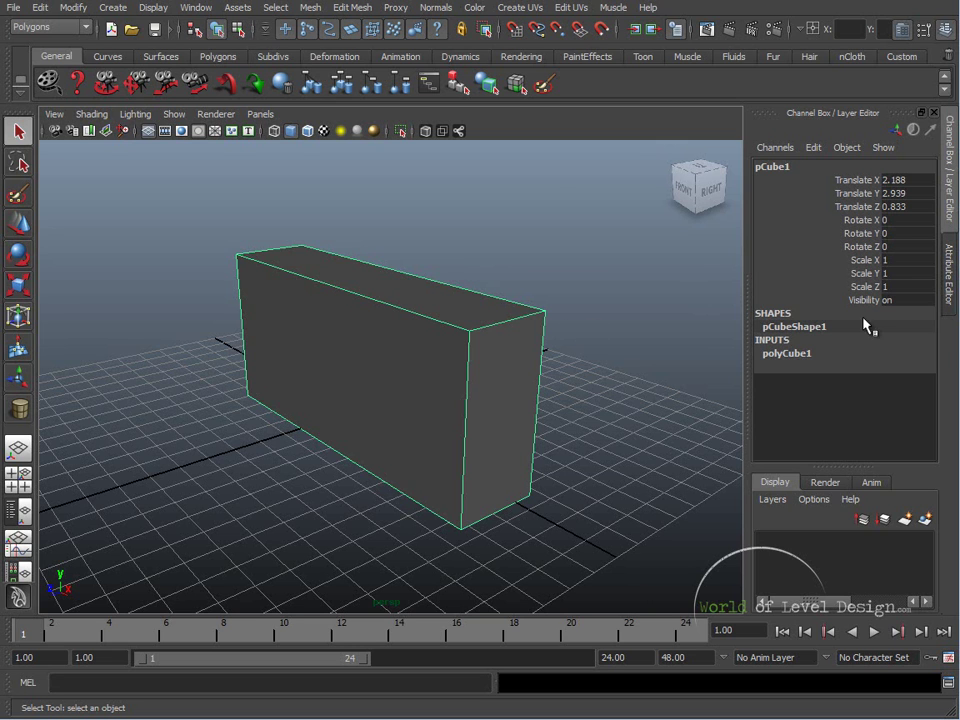
{"action": "left_click", "coordinate": [949, 265]}
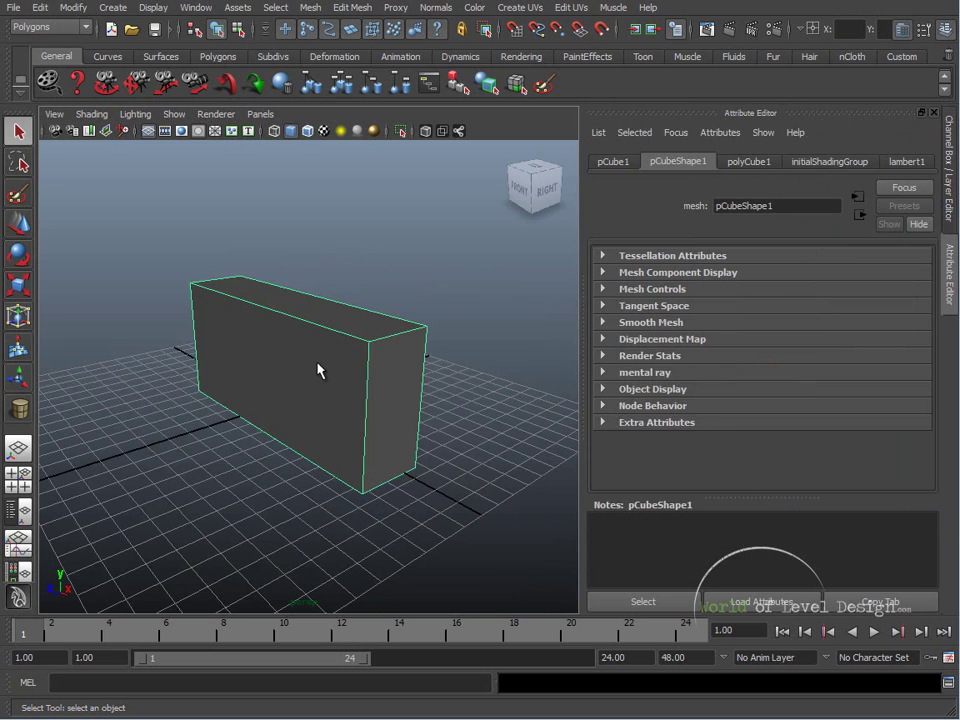
{"action": "left_click", "coordinate": [948, 185]}
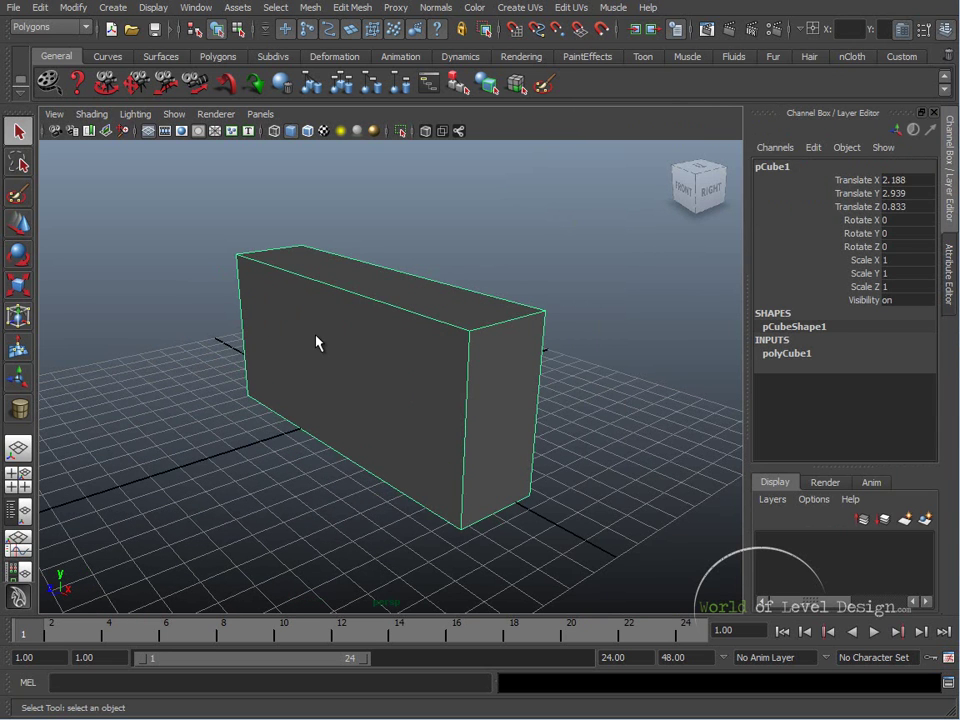
{"action": "key", "text": "ctrl+a"}
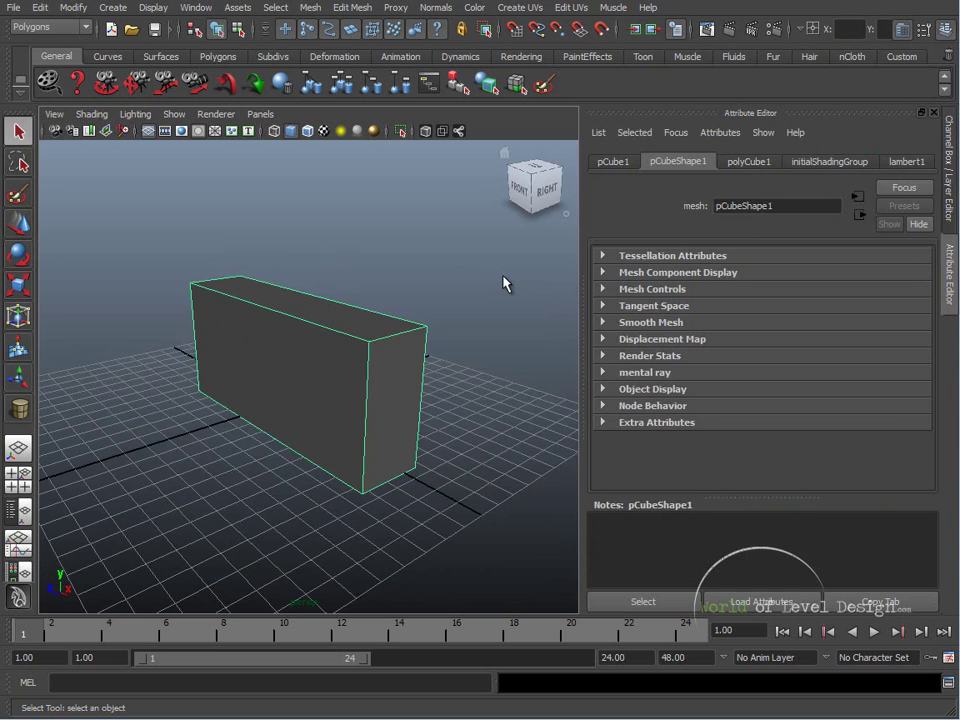
{"action": "key", "text": "ctrl+a"}
{"action": "key", "text": "ctrl+a"}
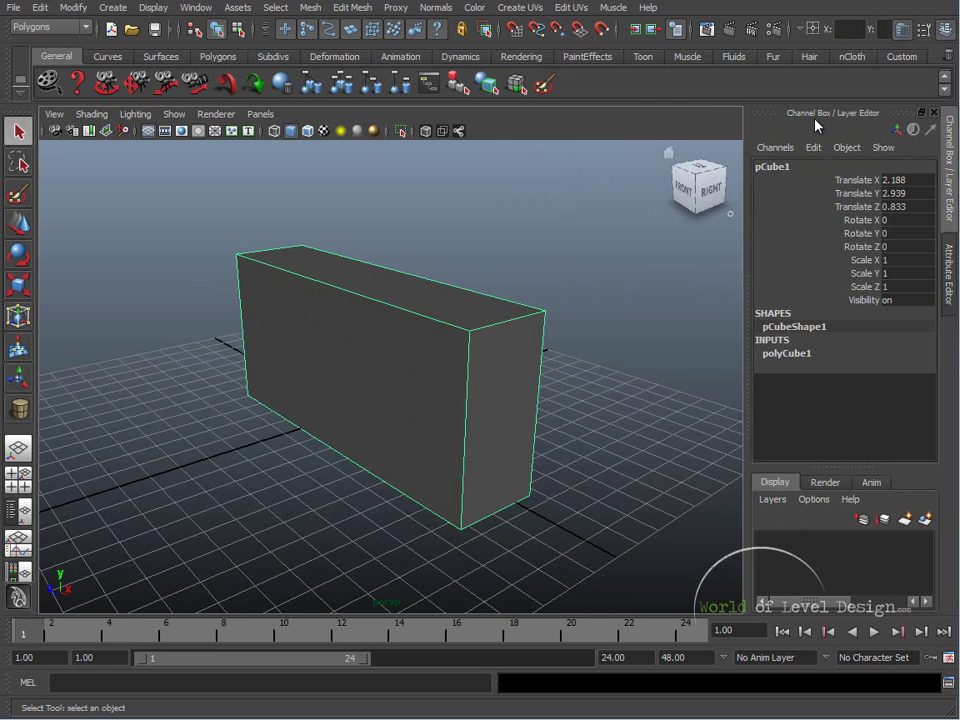
{"action": "key", "text": "ctrl+a"}
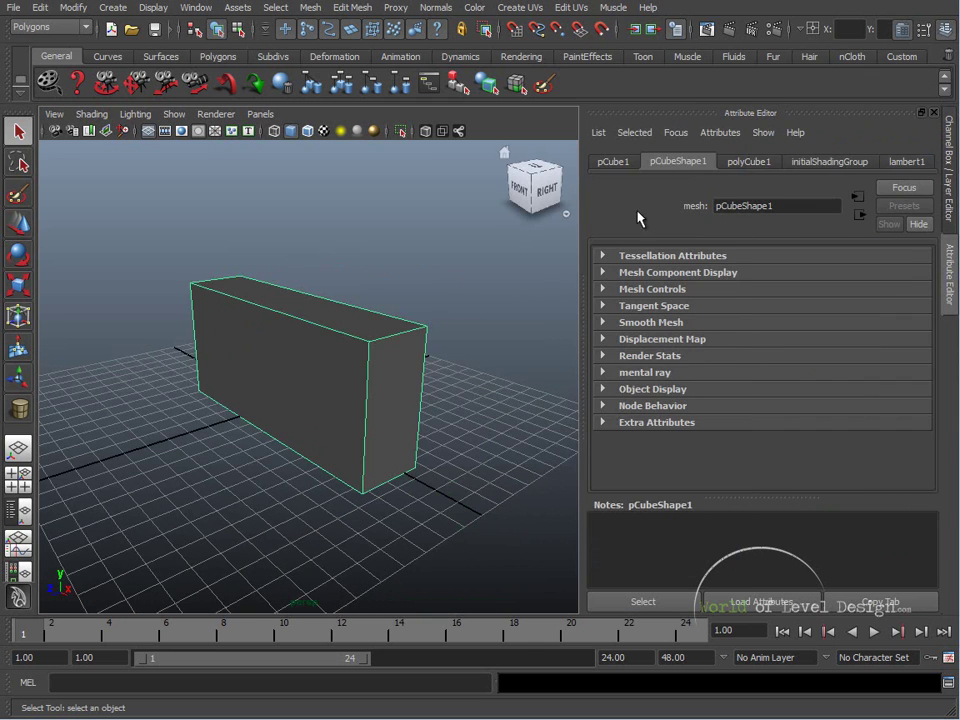
{"action": "left_click", "coordinate": [603, 255]}
{"action": "left_click", "coordinate": [602, 255]}
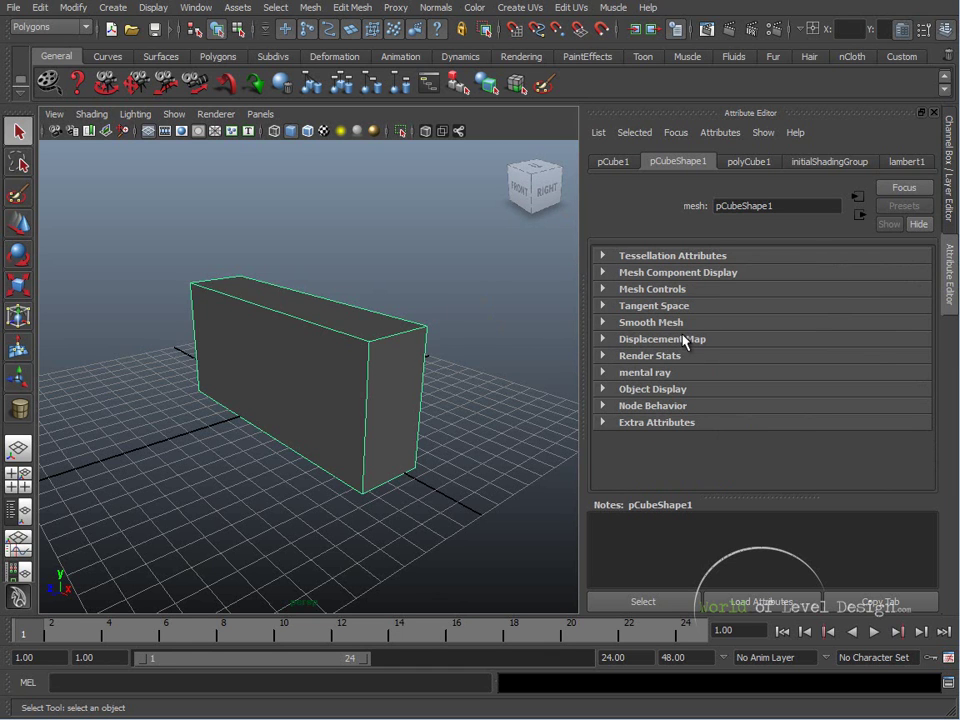
{"action": "left_click", "coordinate": [750, 162]}
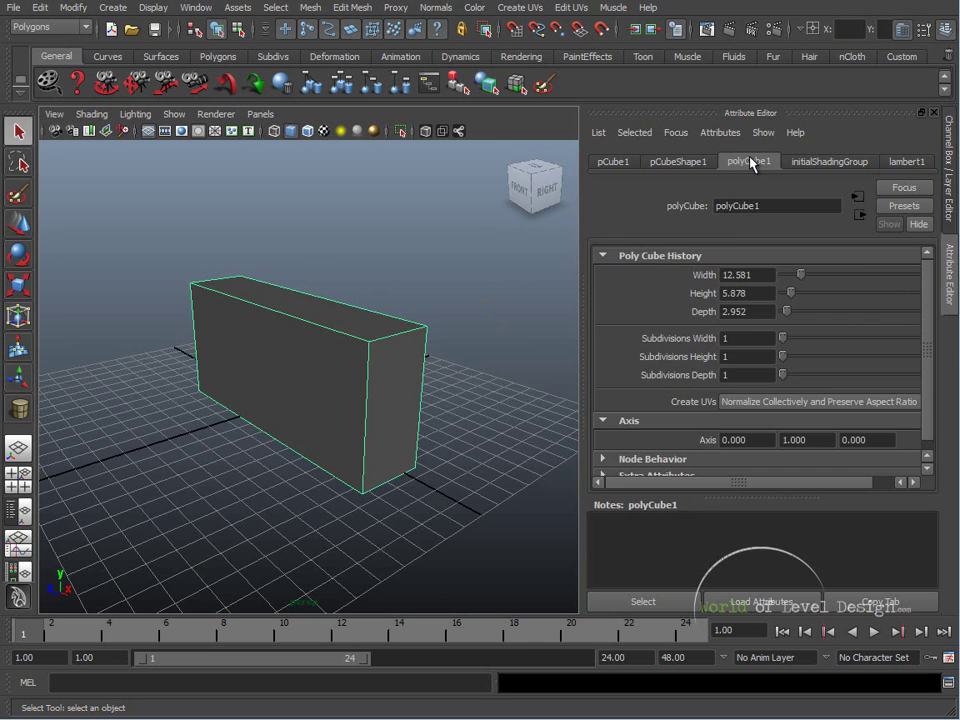
{"action": "left_click", "coordinate": [829, 161]}
{"action": "left_click", "coordinate": [613, 161]}
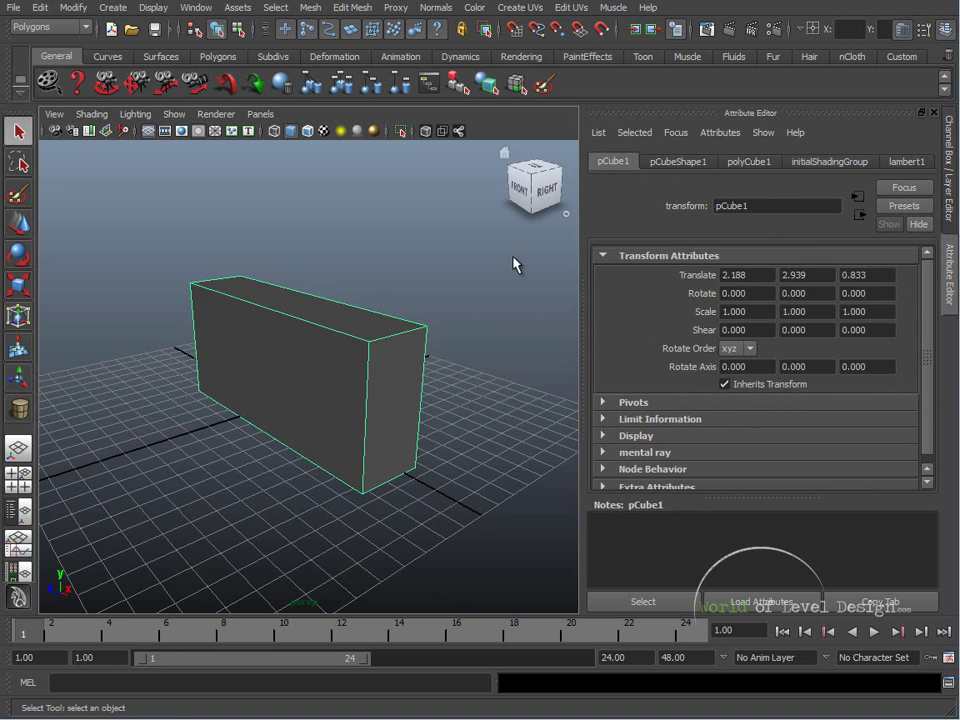
{"action": "key", "text": "ctrl+a"}
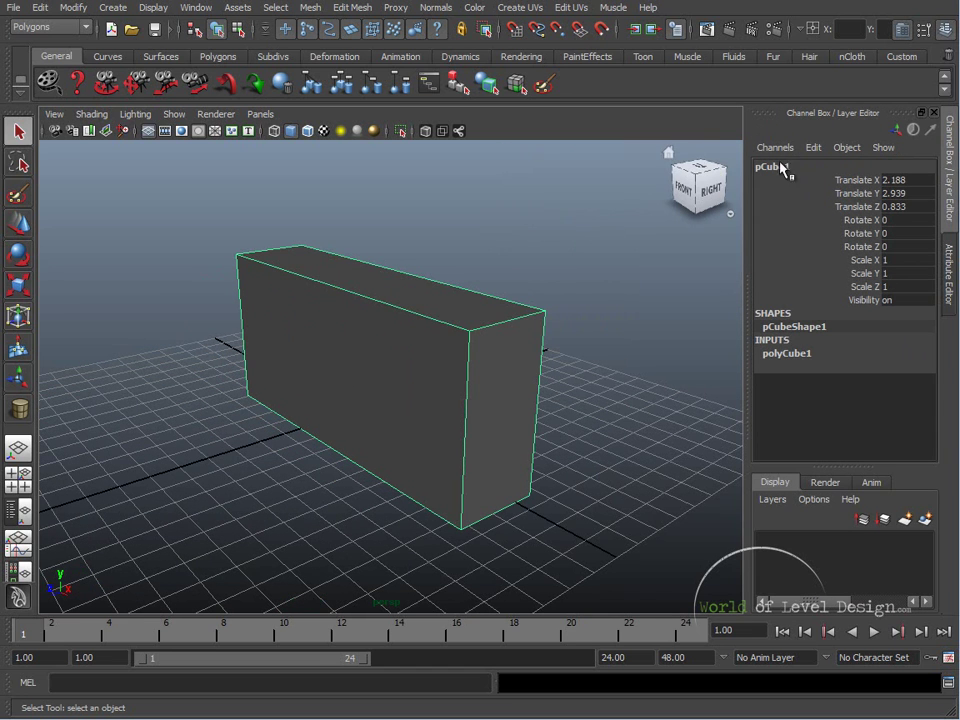
{"action": "left_click_drag", "start_coordinate": [827, 466], "coordinate": [827, 457]}
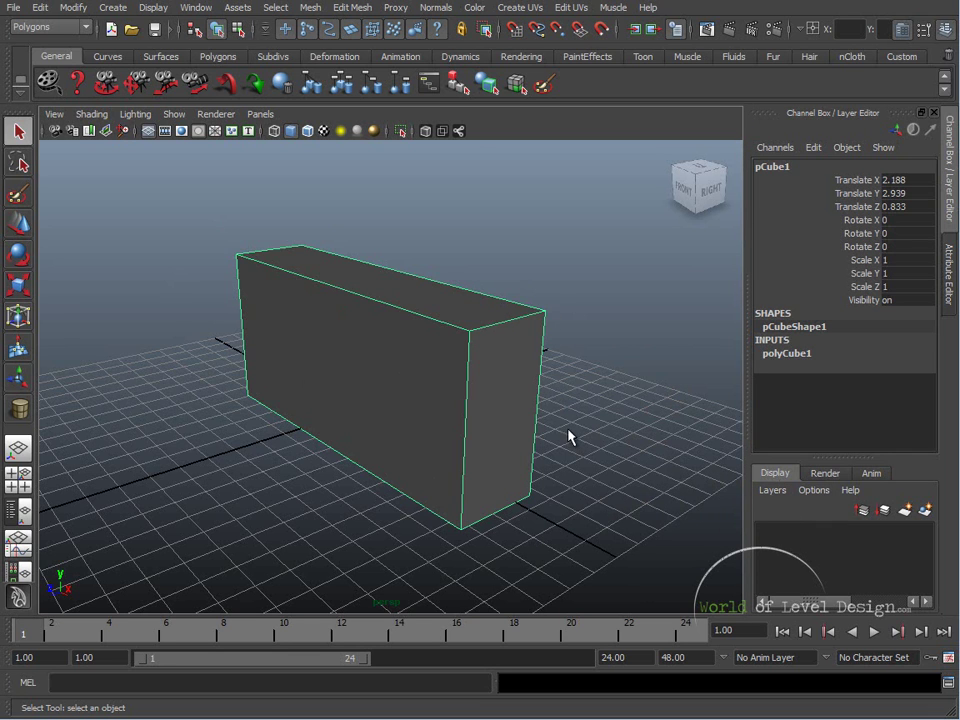
Create an empty display layer and rename it 'Cube'.
{"action": "left_click", "coordinate": [625, 357]}
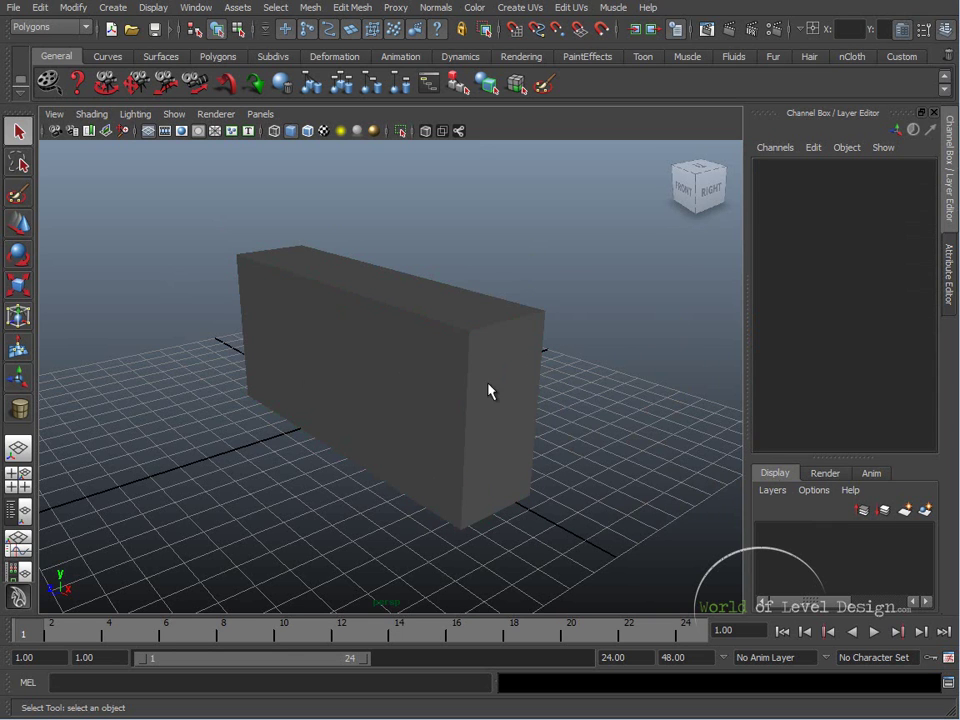
{"action": "left_click", "coordinate": [787, 497]}
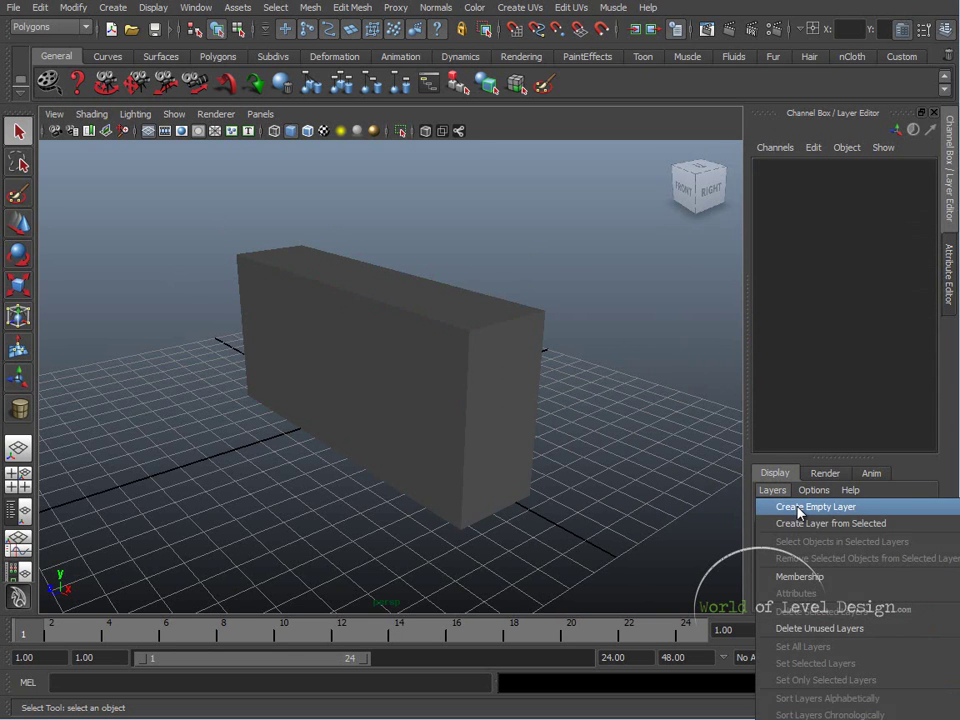
{"action": "left_click", "coordinate": [797, 510]}
{"action": "double_click", "coordinate": [825, 533]}
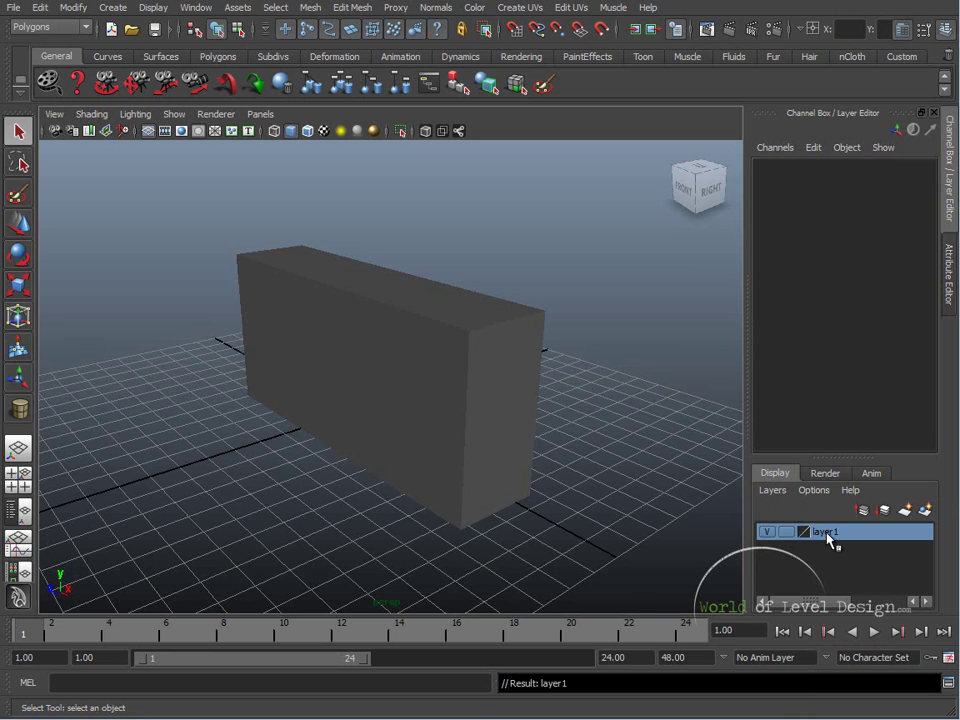
{"action": "left_click_drag", "start_coordinate": [340, 257], "coordinate": [240, 257]}
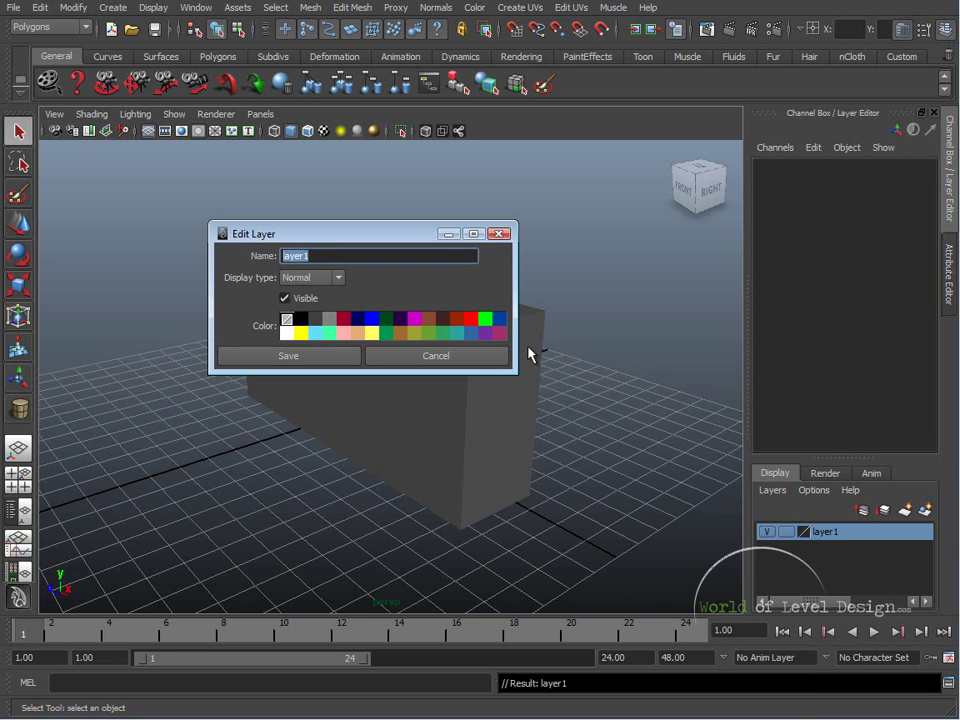
{"action": "type", "text": "Cube"}
{"action": "left_click", "coordinate": [304, 356]}
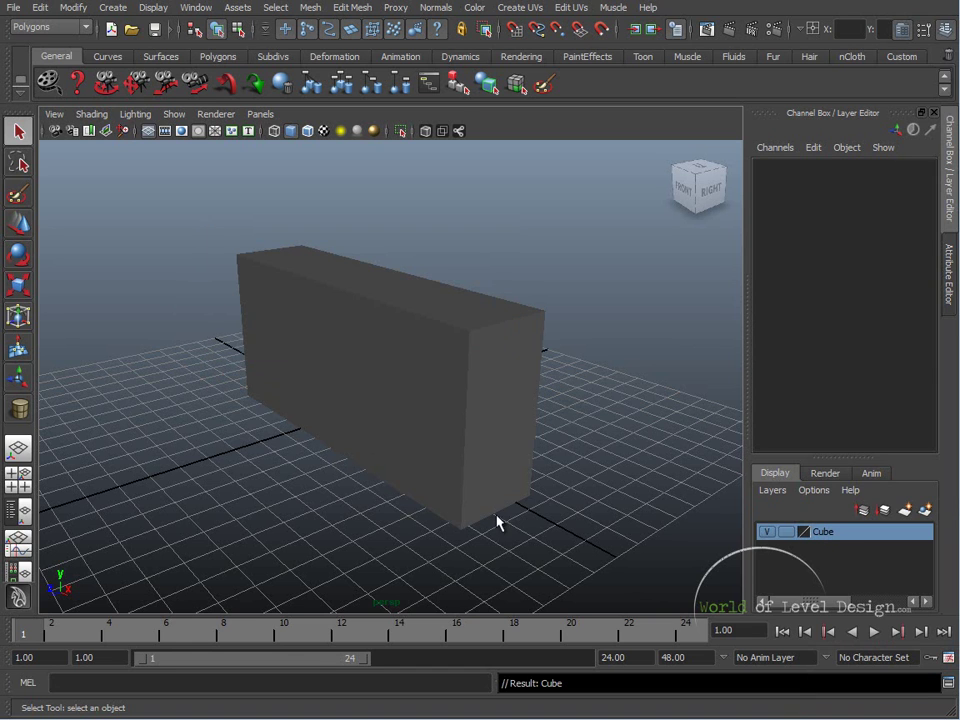
Add the selected box to the Cube layer and toggle its visibility off and on.
{"action": "left_click", "coordinate": [463, 355]}
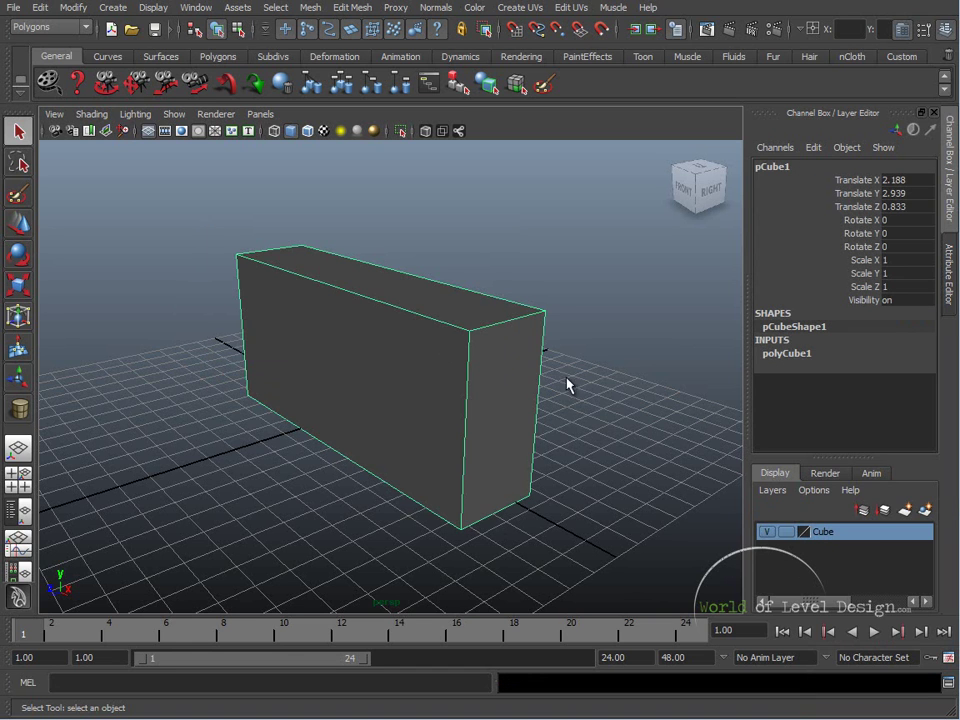
{"action": "right_click", "coordinate": [852, 537]}
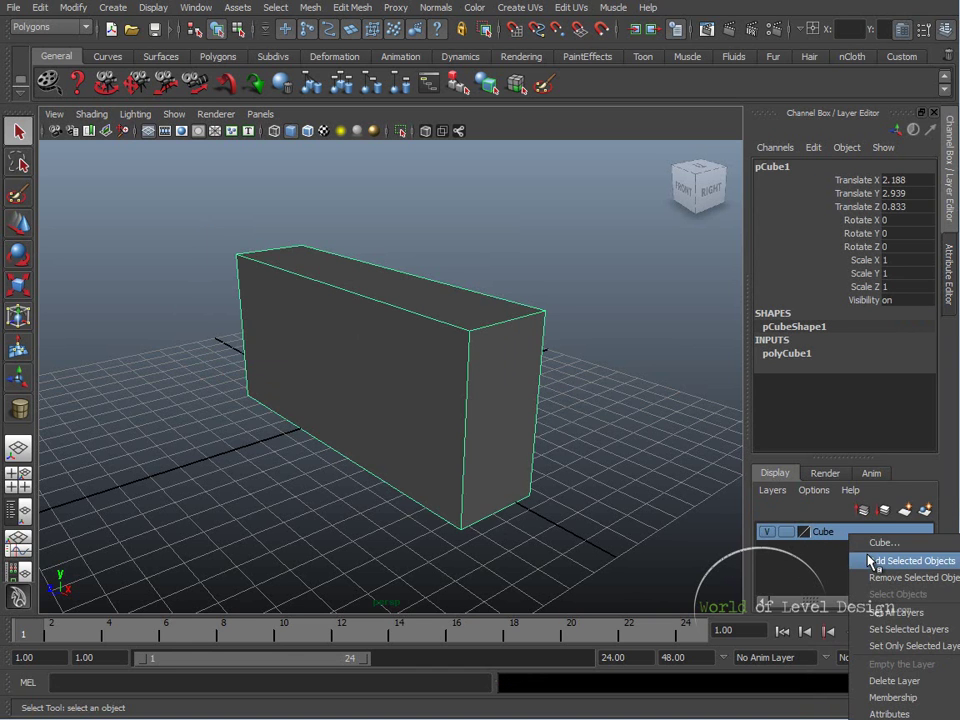
{"action": "left_click", "coordinate": [870, 561]}
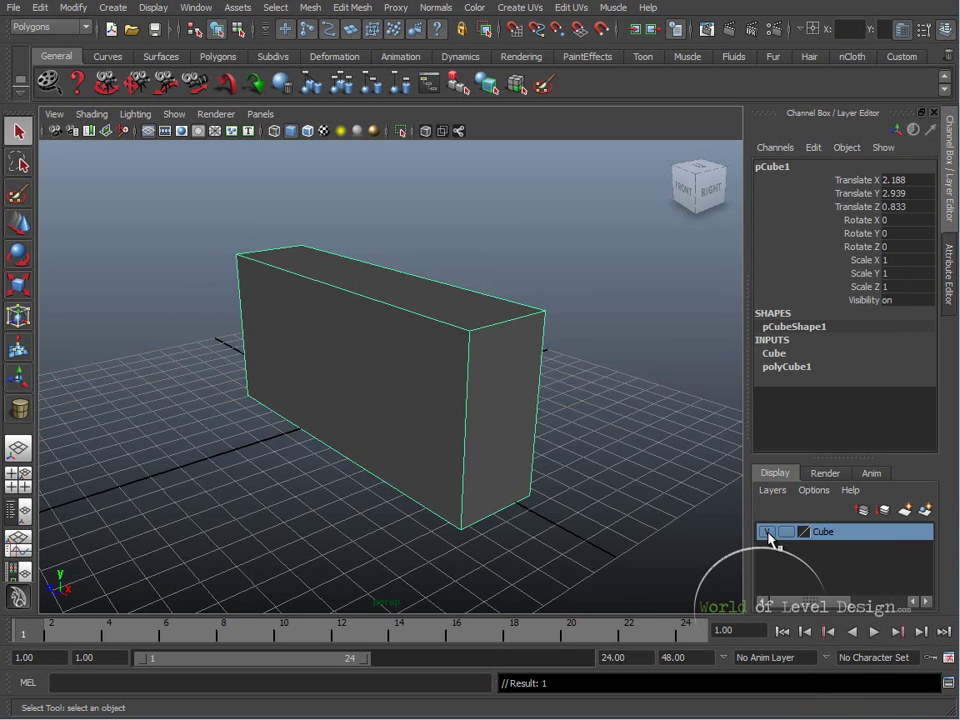
{"action": "left_click", "coordinate": [767, 532]}
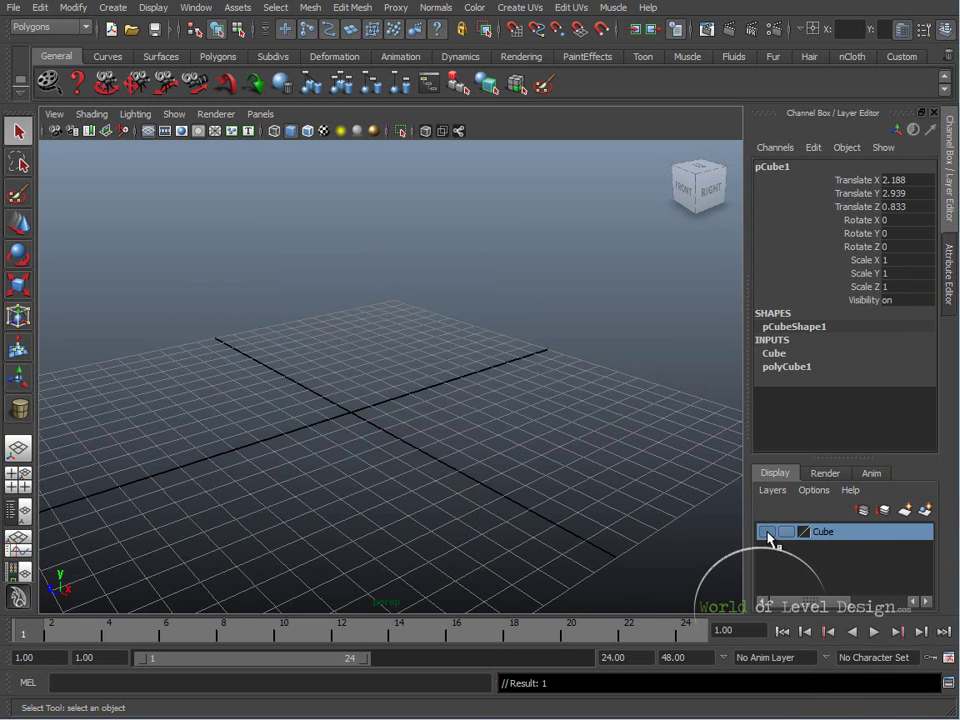
{"action": "left_click", "coordinate": [767, 532]}
{"action": "left_click", "coordinate": [637, 354]}
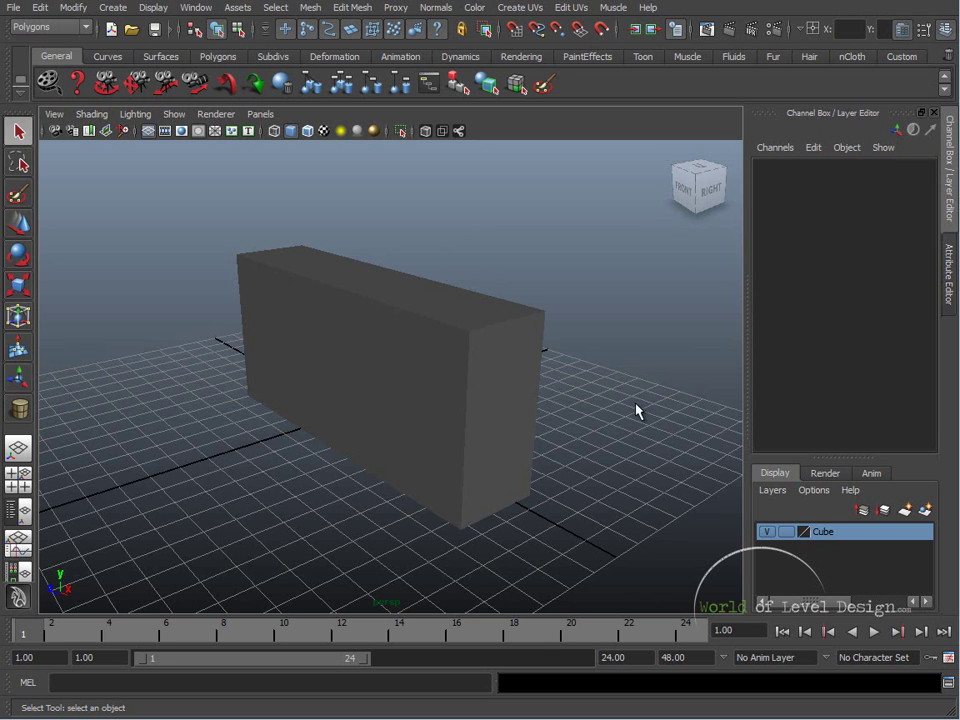
Glance at the Render and Animation layer tabs, then return to Display layers.
{"action": "left_click", "coordinate": [834, 476]}
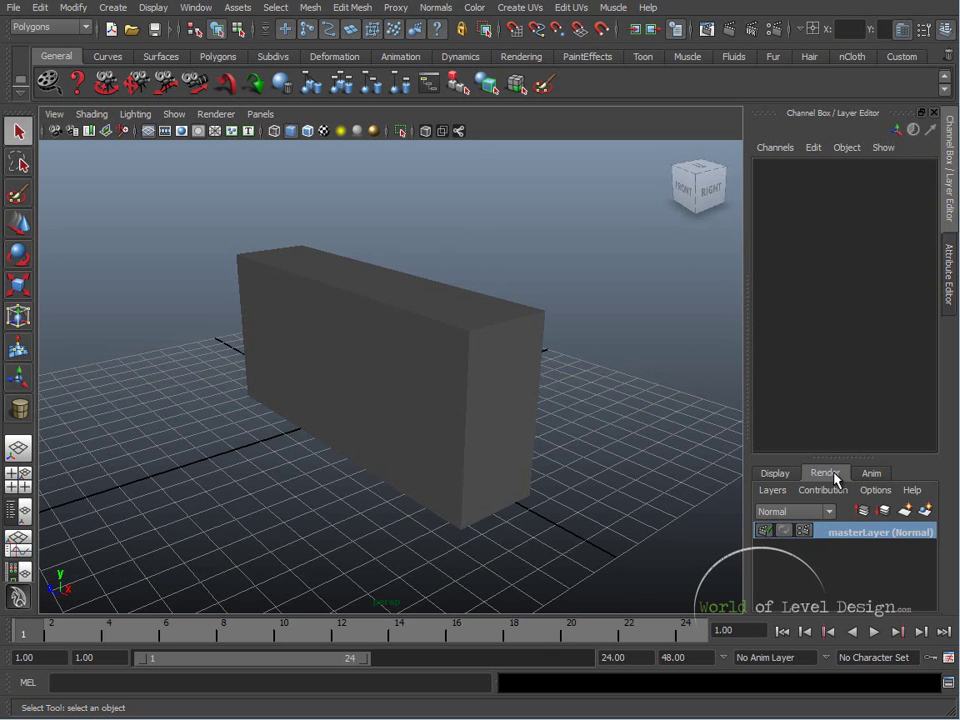
{"action": "left_click", "coordinate": [871, 473]}
{"action": "left_click", "coordinate": [834, 476]}
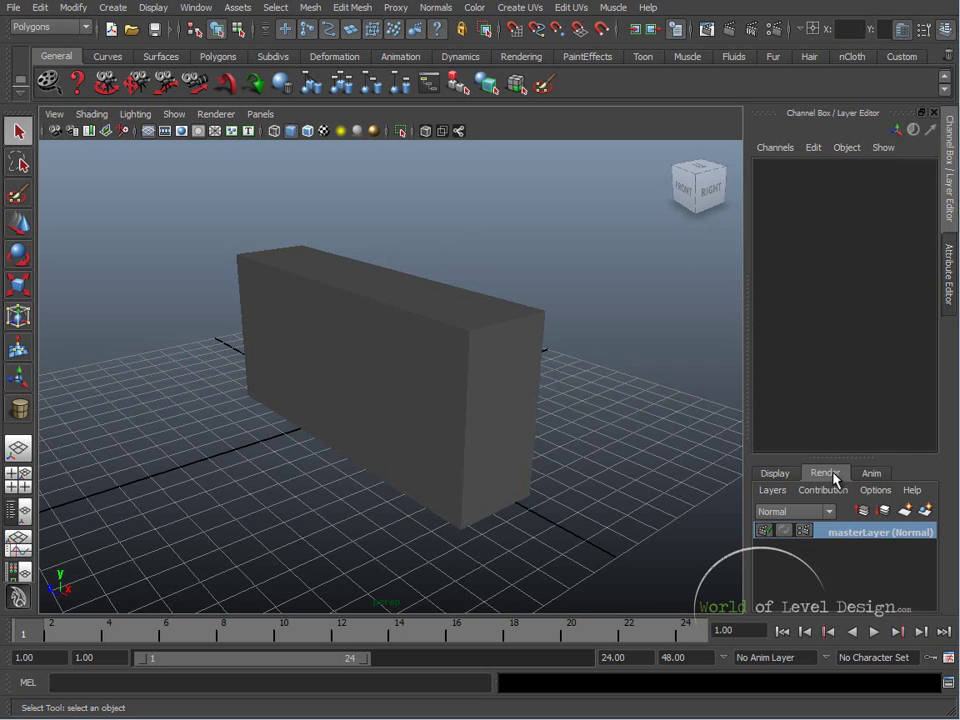
{"action": "left_click", "coordinate": [778, 475]}
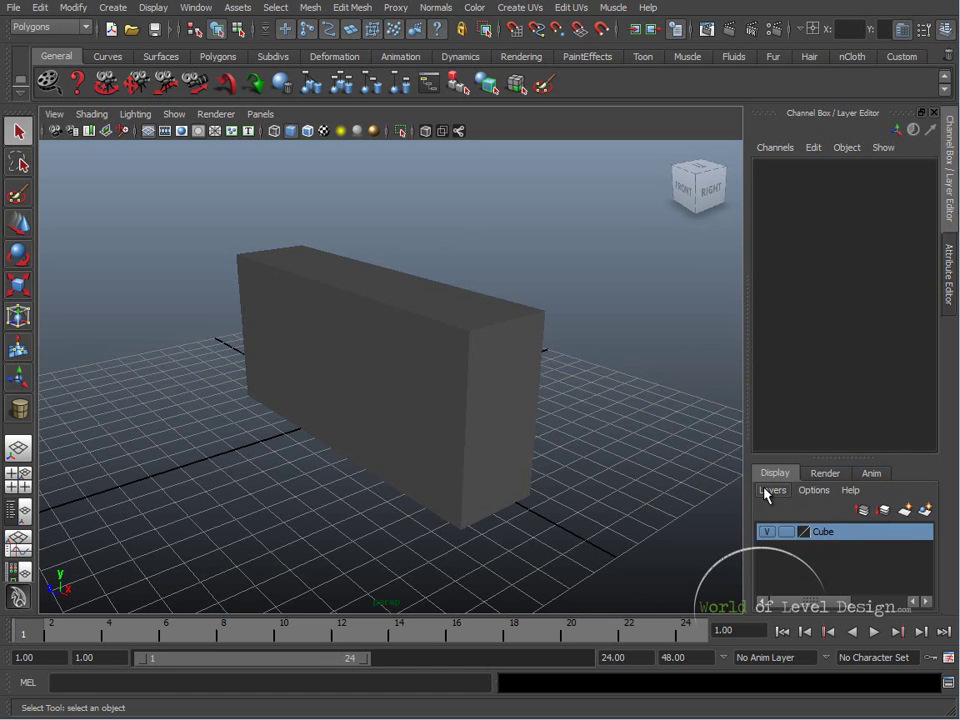
Raise the divider above the Layer Editor so the Cube layer list gets more room.
{"action": "left_click_drag", "start_coordinate": [819, 459], "coordinate": [819, 436]}
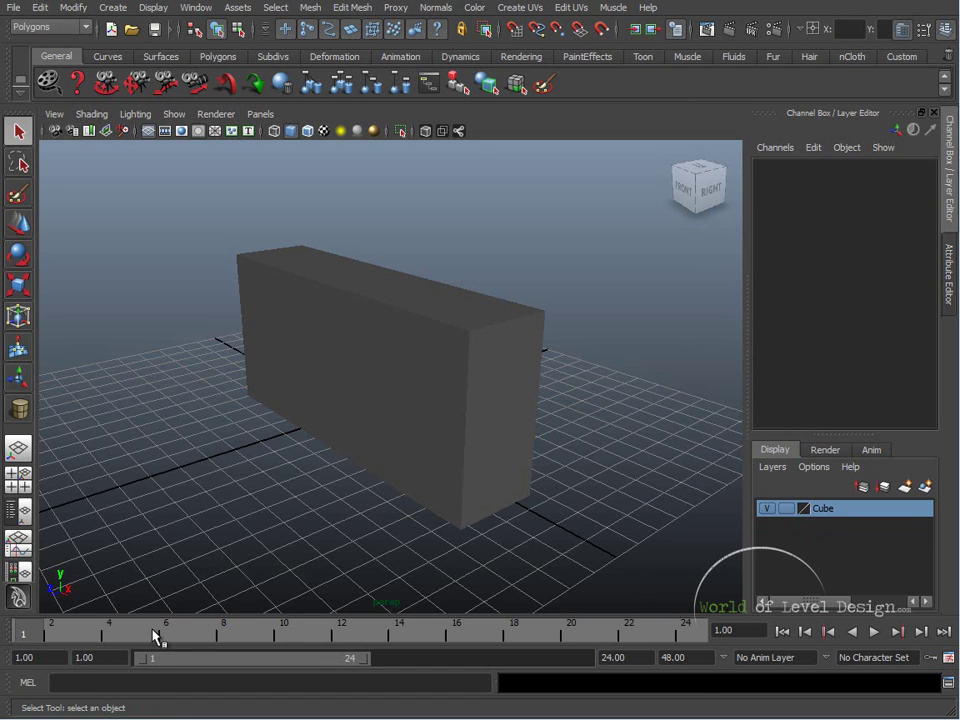